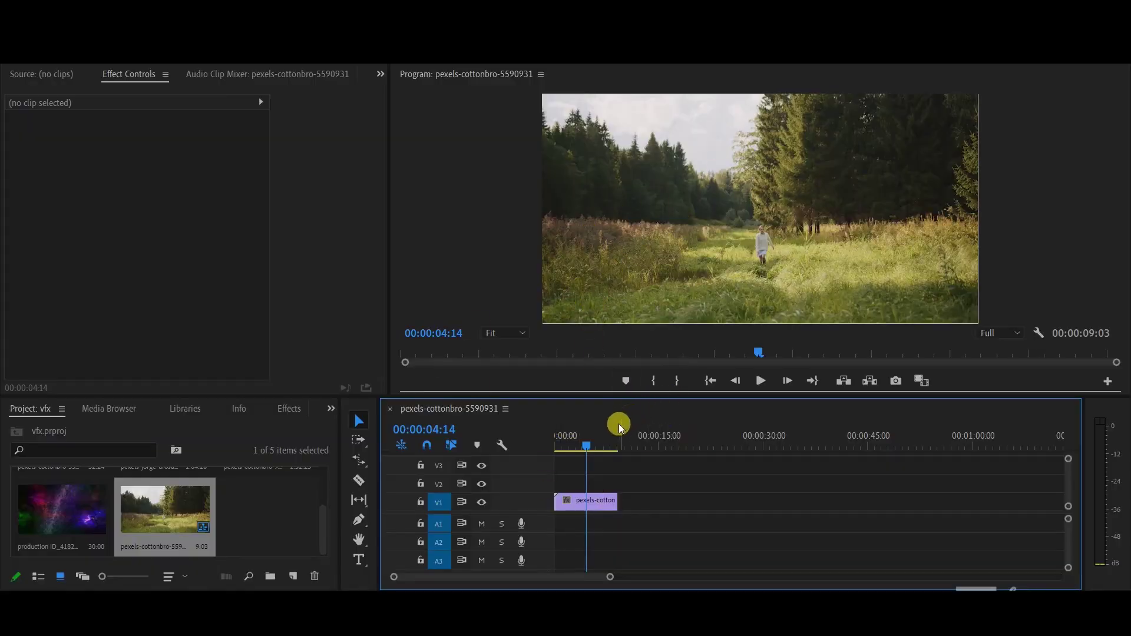
Scrub through the forest clip and set the preview time to 00:00:01:20
{"action": "left_click_drag", "start_coordinate": [597, 443], "coordinate": [572, 446]}
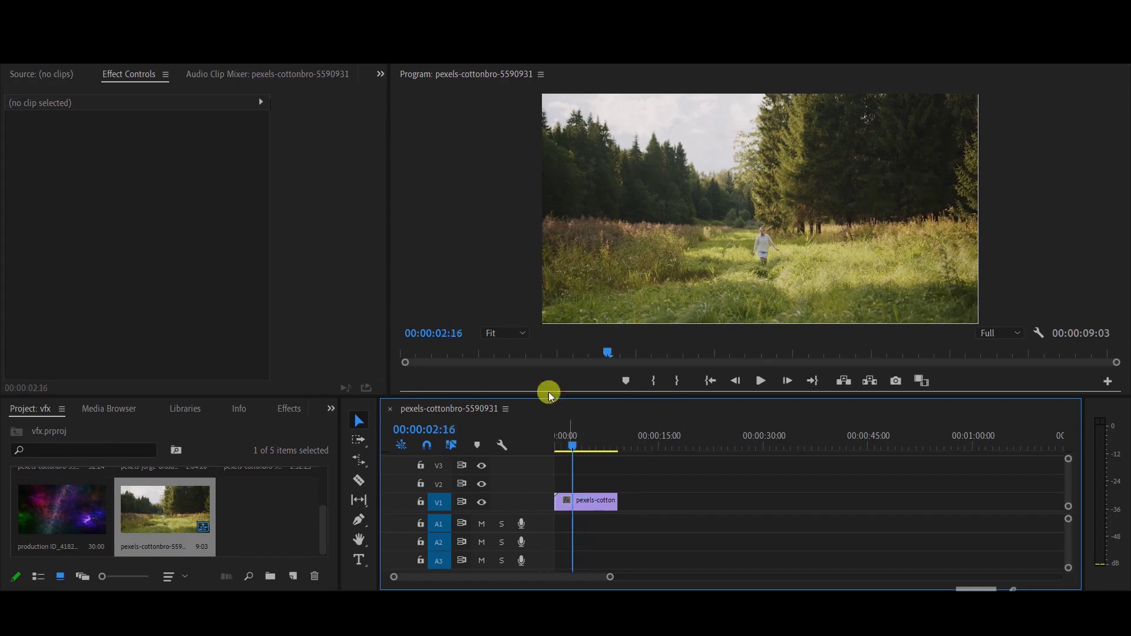
{"action": "left_click", "coordinate": [1109, 386]}
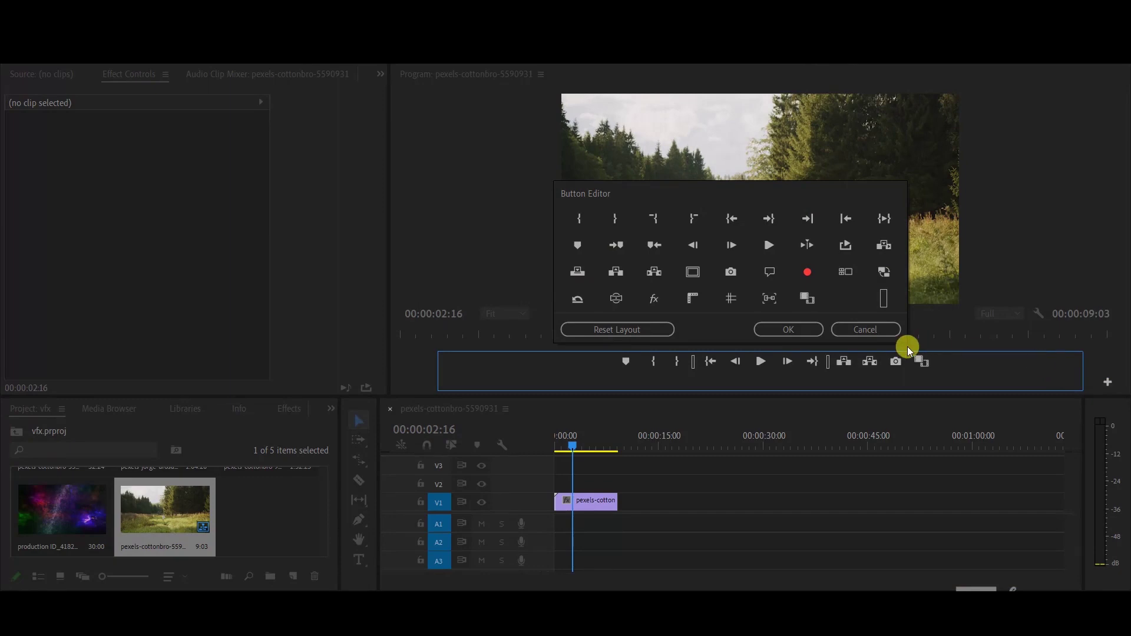
{"action": "left_click", "coordinate": [893, 331]}
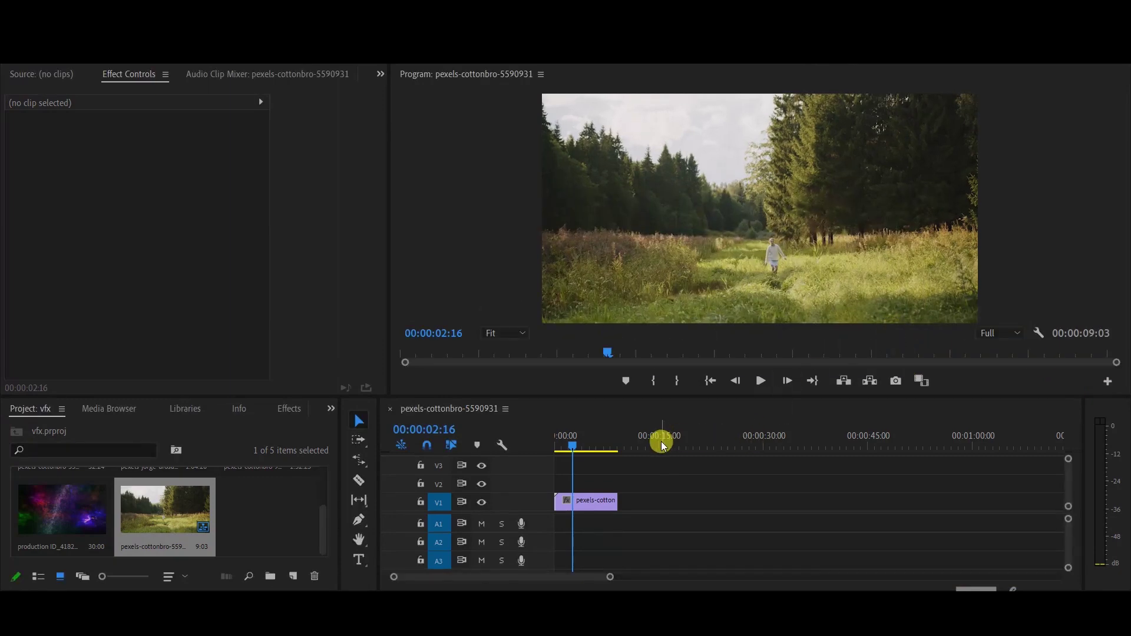
{"action": "left_click_drag", "start_coordinate": [592, 441], "coordinate": [559, 448]}
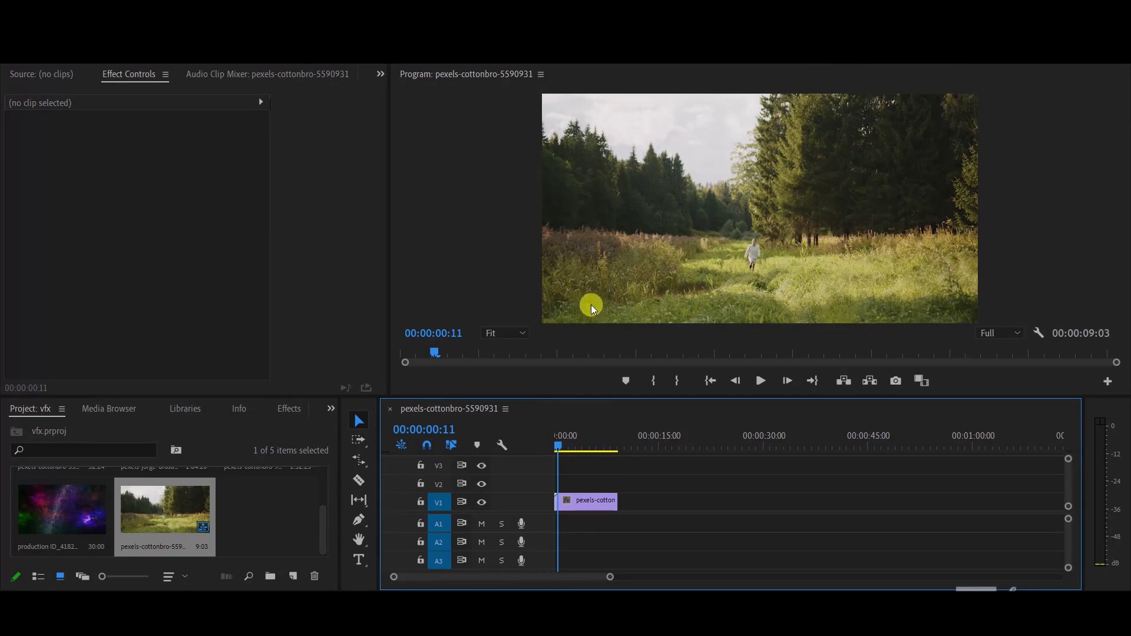
{"action": "key", "text": "minus"}
{"action": "key", "text": "minus"}
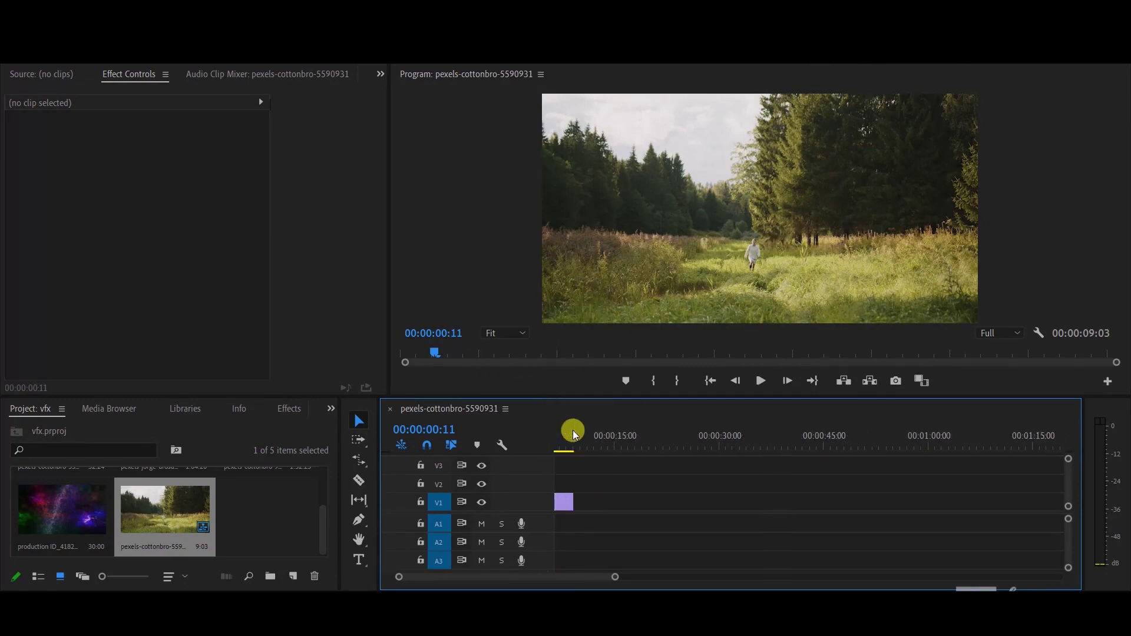
{"action": "key", "text": "equal"}
{"action": "key", "text": "equal"}
{"action": "left_click_drag", "start_coordinate": [574, 433], "coordinate": [568, 454]}
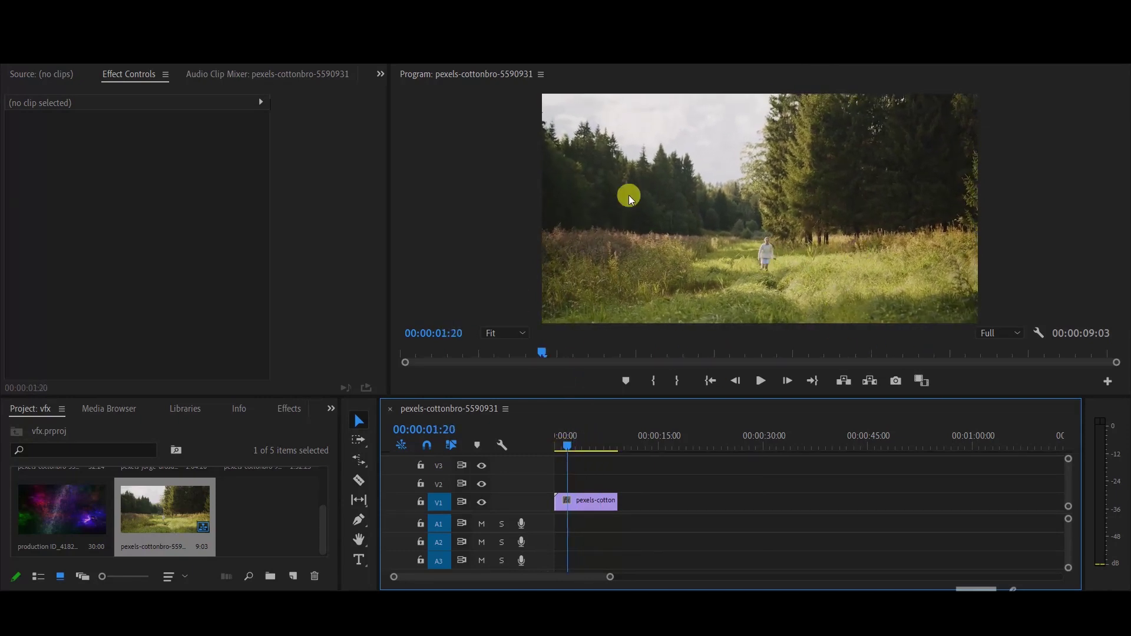
Search the effects for 'inv' and apply Invert to the forest clip on V1
{"action": "left_click", "coordinate": [294, 409]}
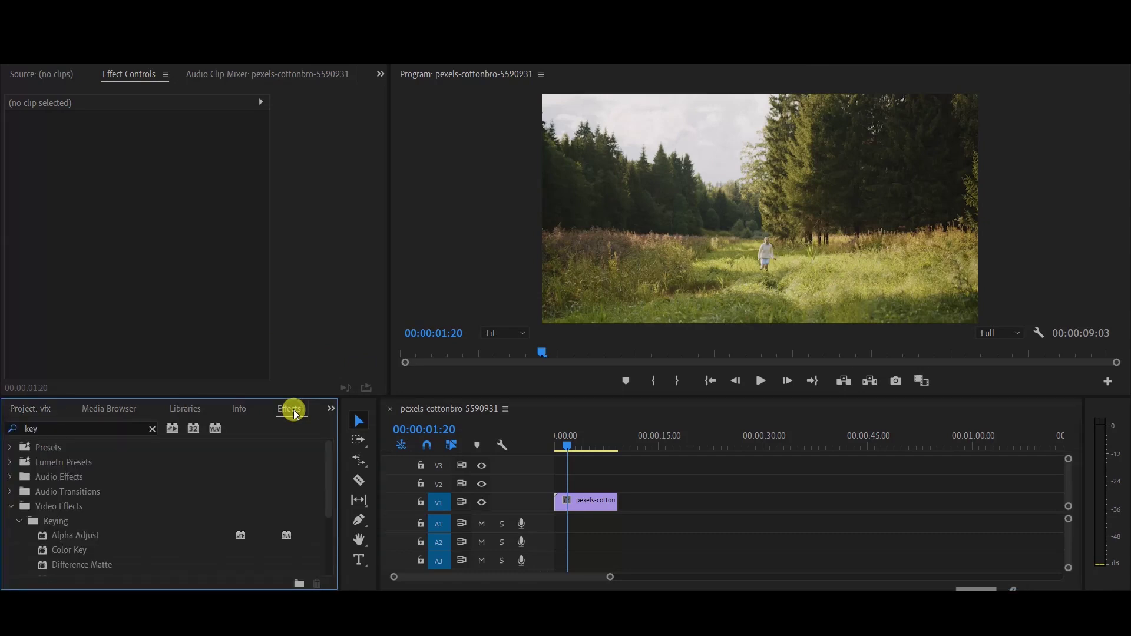
{"action": "left_click", "coordinate": [152, 435]}
{"action": "left_click", "coordinate": [121, 427]}
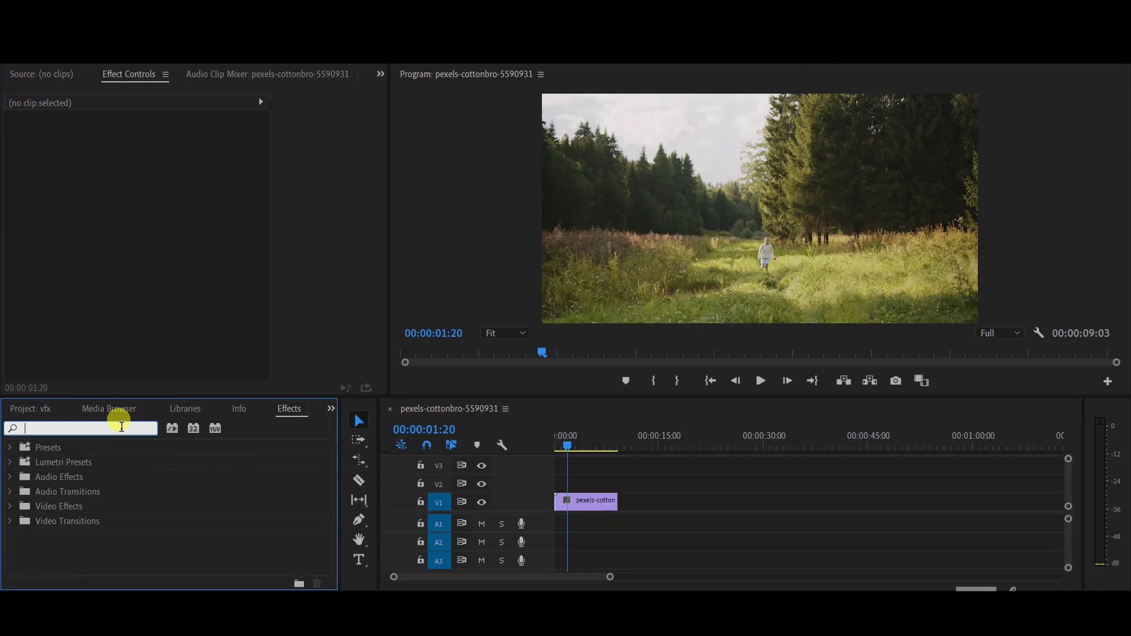
{"action": "type", "text": "invert"}
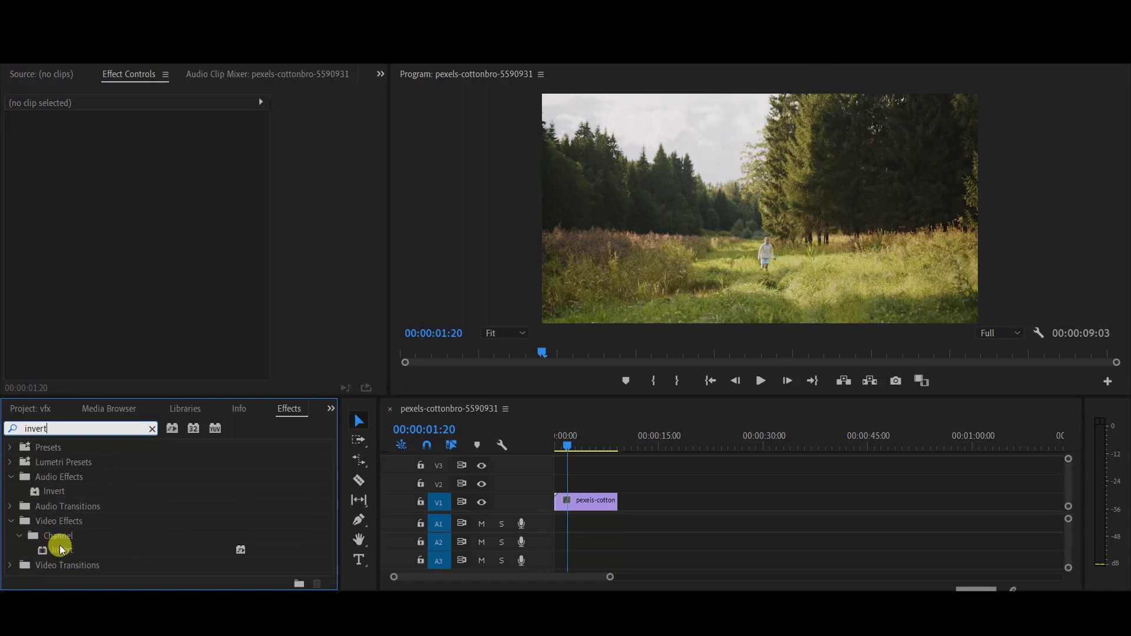
{"action": "left_click_drag", "start_coordinate": [57, 550], "coordinate": [584, 501]}
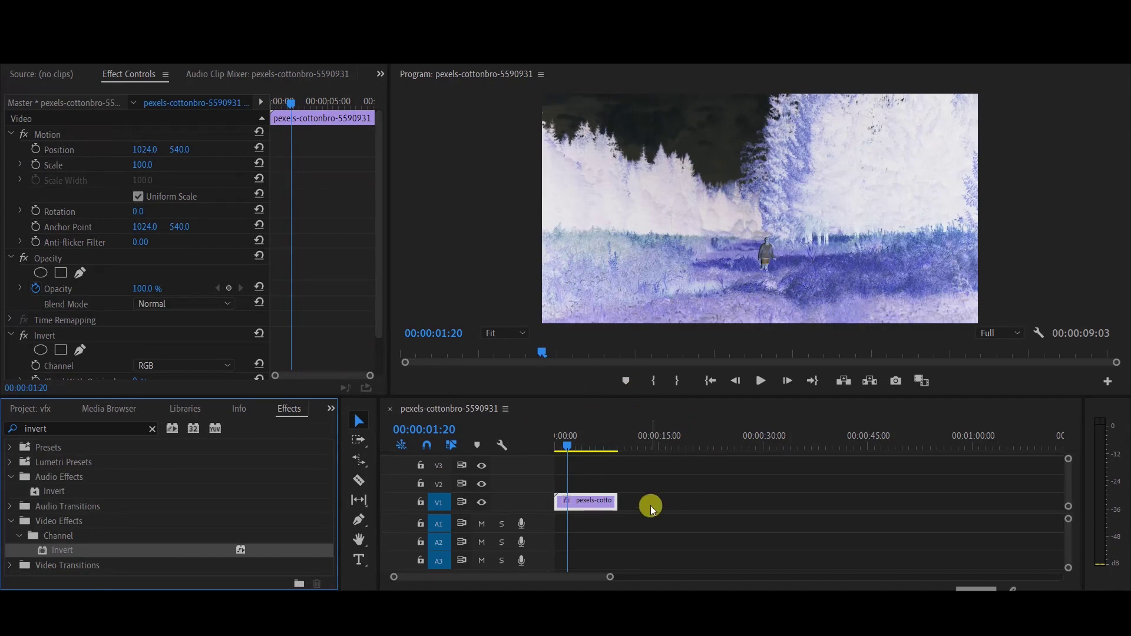
{"action": "scroll", "coordinate": [302, 209], "scroll_direction": "down", "scroll_amount": 2}
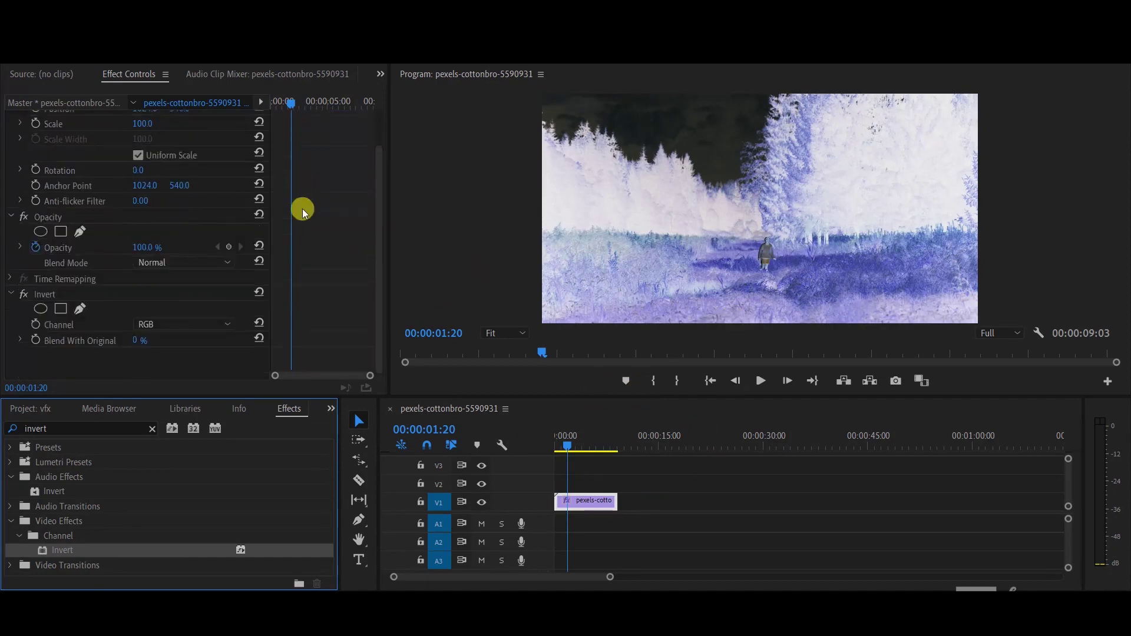
{"action": "left_click", "coordinate": [156, 325]}
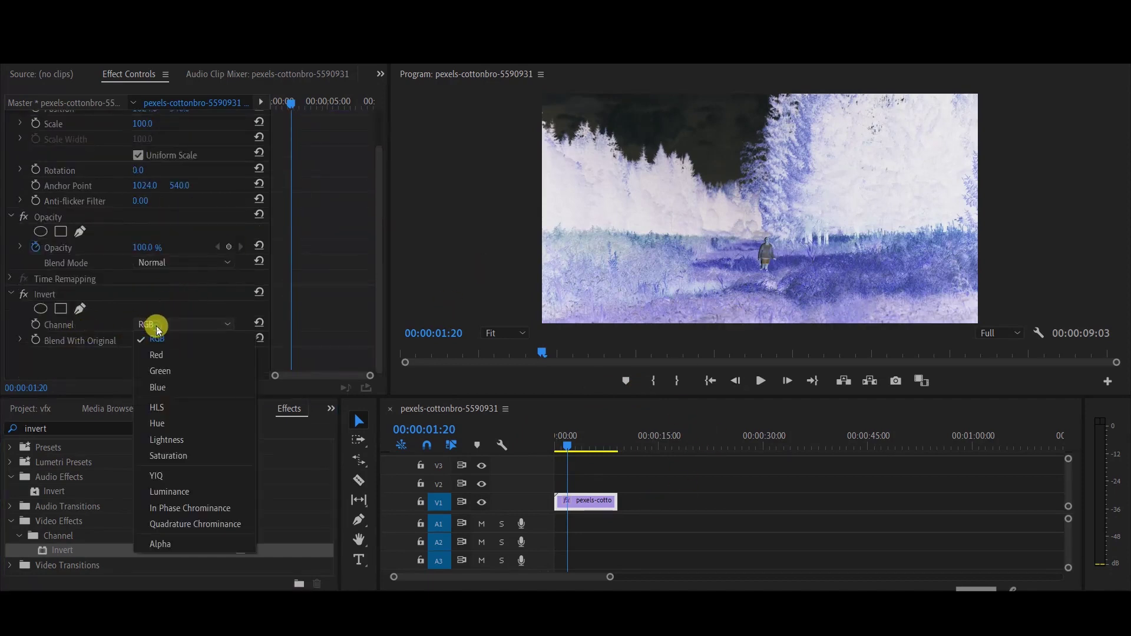
{"action": "left_click", "coordinate": [188, 524]}
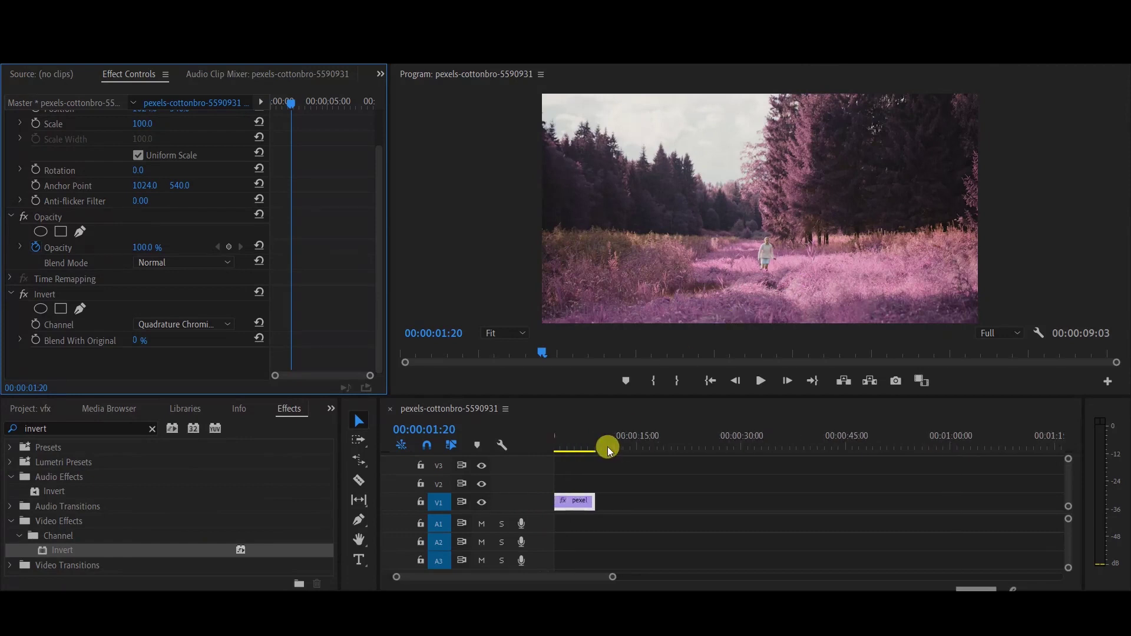
{"action": "key", "text": "space"}
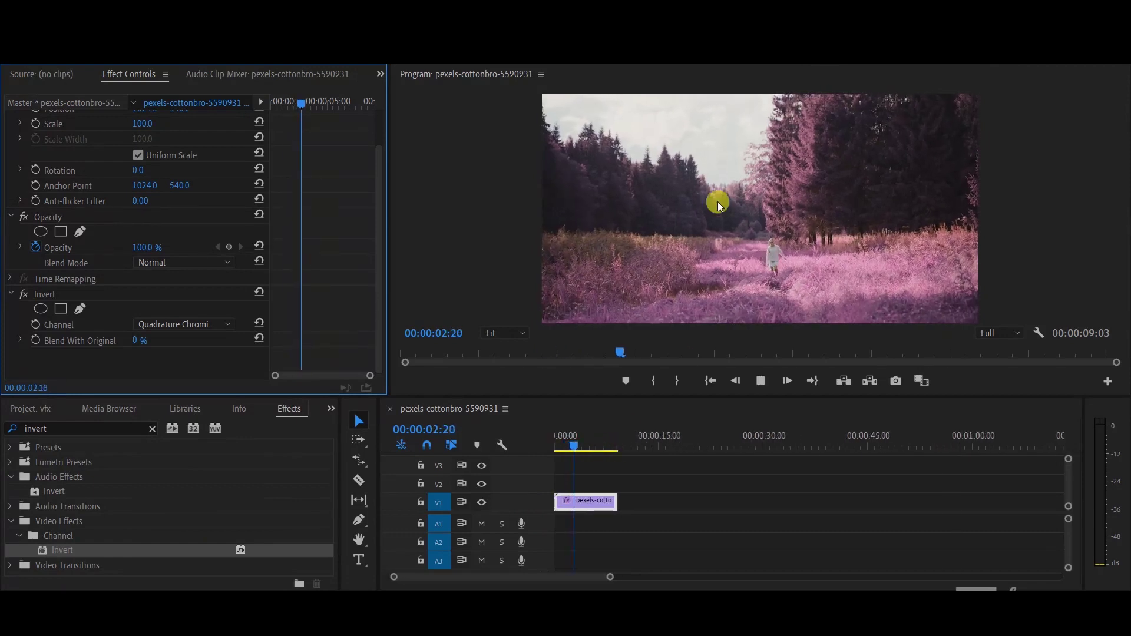
{"action": "key", "text": "space"}
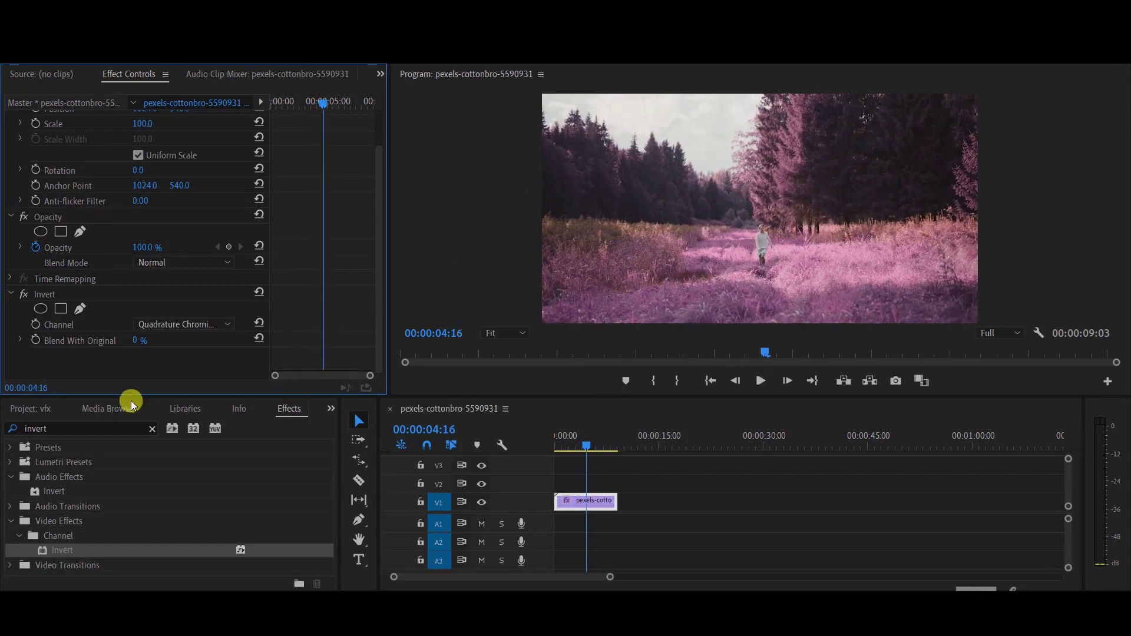
Place the nebula clip production ID 4182916.mp4 on V2 above the forest clip
{"action": "left_click", "coordinate": [42, 409]}
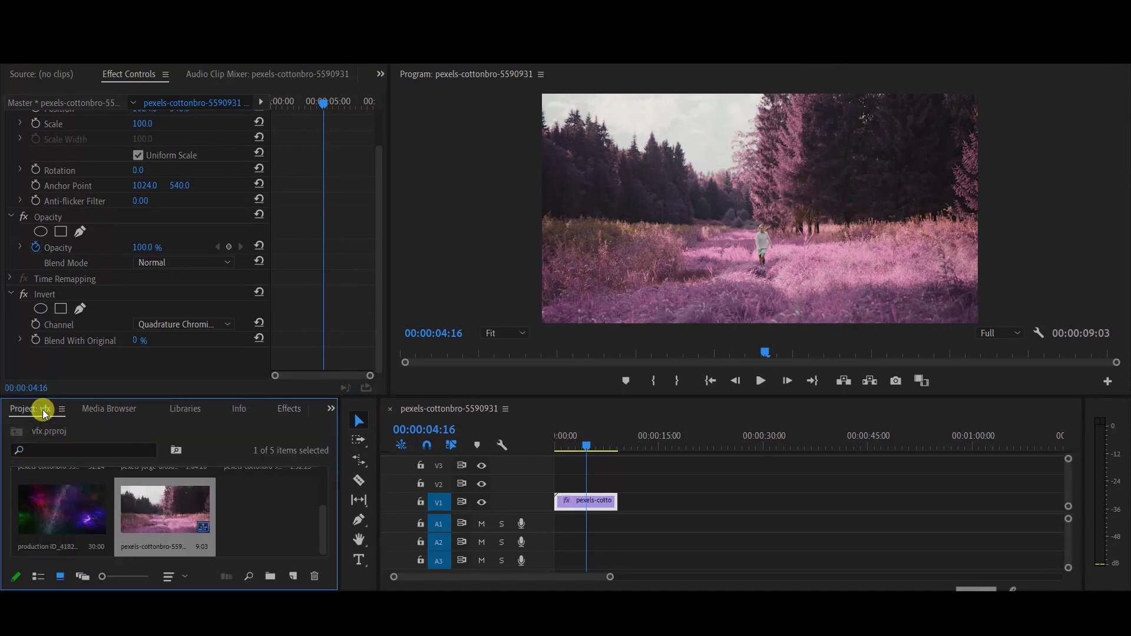
{"action": "scroll", "coordinate": [288, 493], "scroll_direction": "up", "scroll_amount": 2}
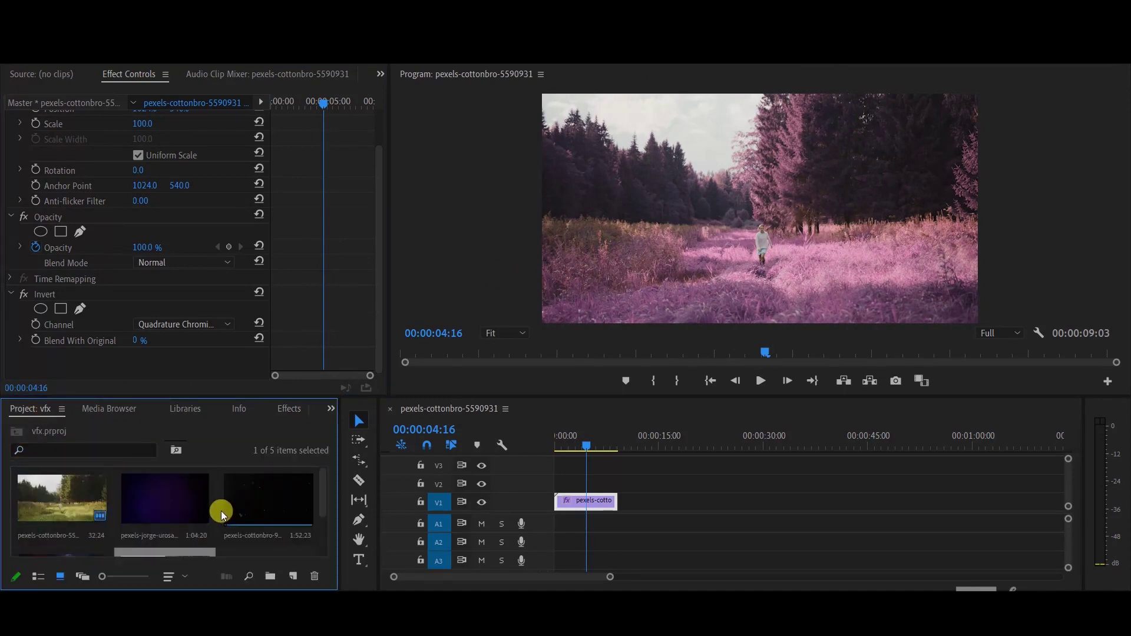
{"action": "scroll", "coordinate": [221, 511], "scroll_direction": "down", "scroll_amount": 2}
{"action": "left_click", "coordinate": [65, 521]}
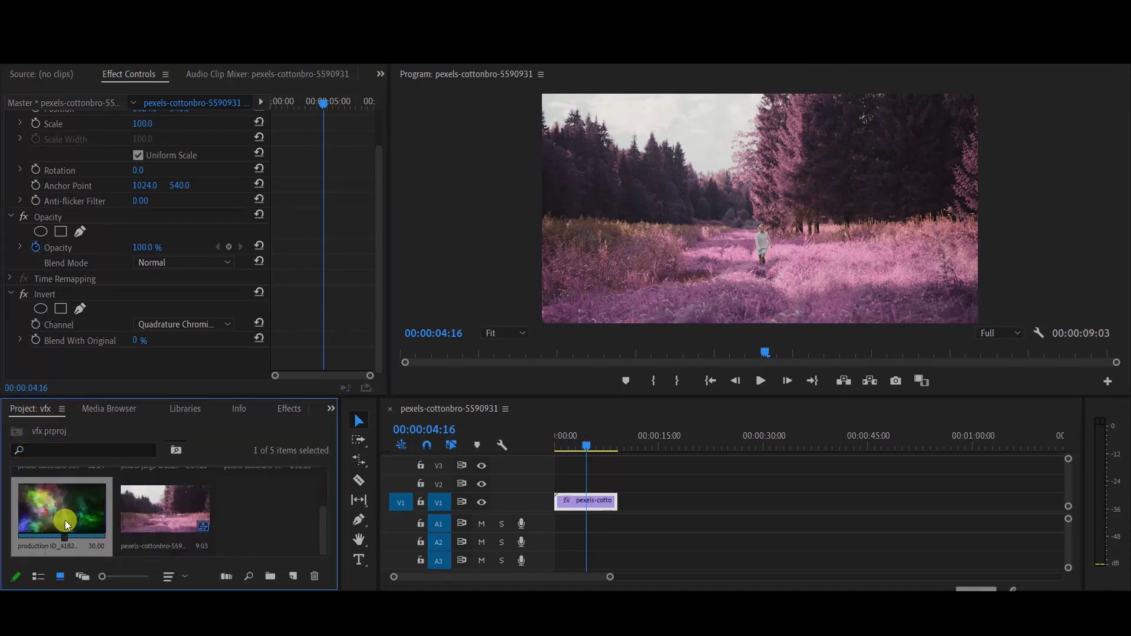
{"action": "left_click_drag", "start_coordinate": [40, 498], "coordinate": [541, 484]}
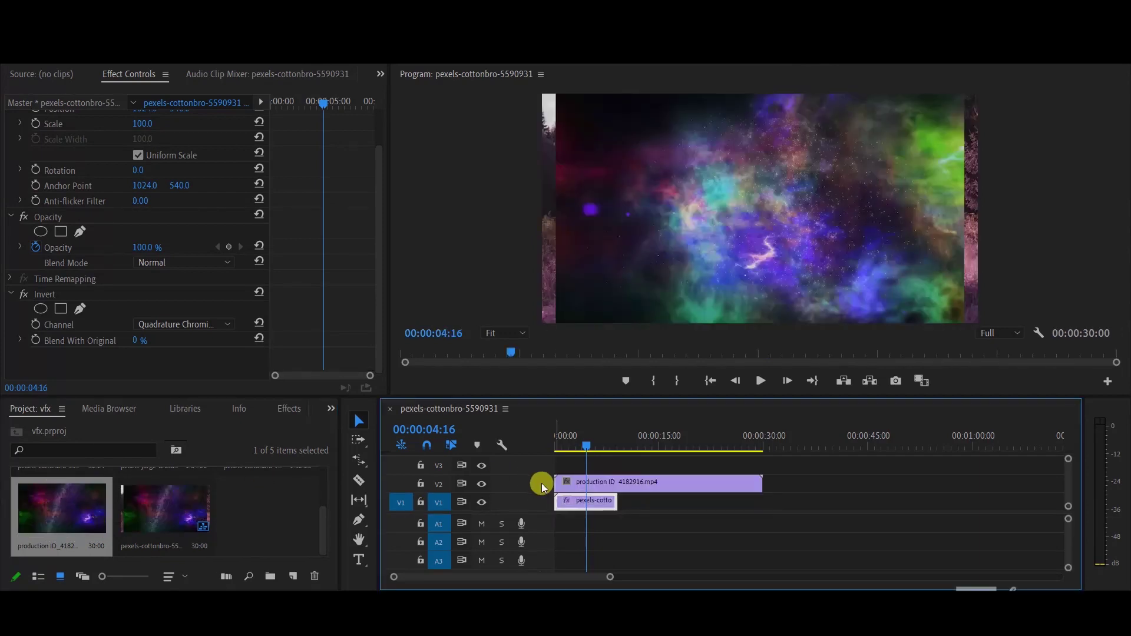
Trim the nebula clip's end so it matches the forest clip's length
{"action": "left_click", "coordinate": [585, 451]}
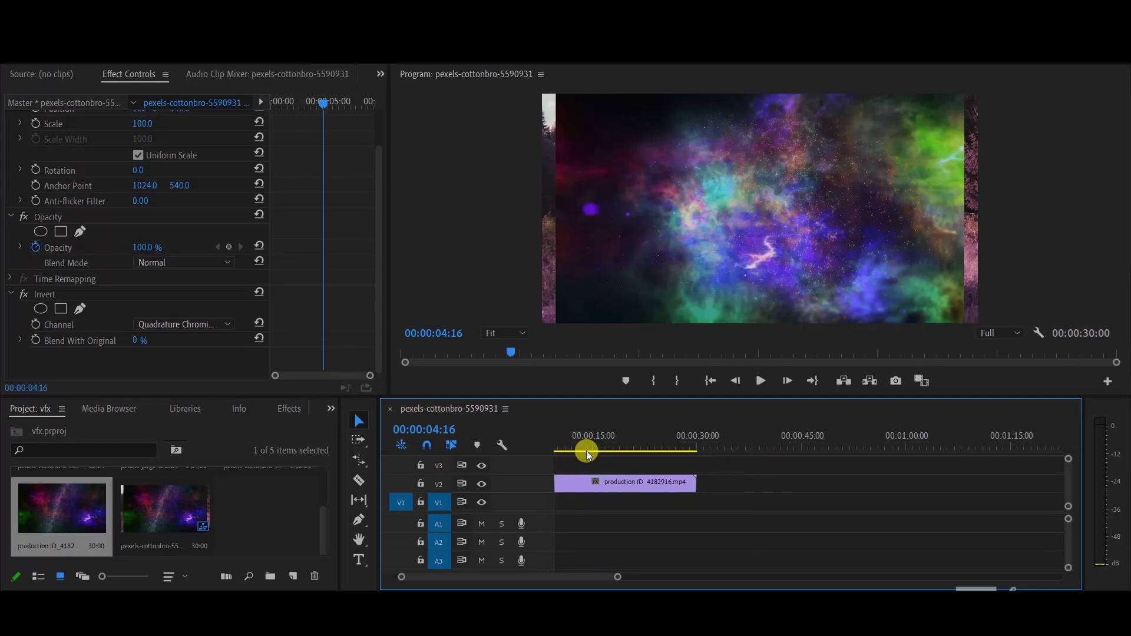
{"action": "left_click_drag", "start_coordinate": [593, 441], "coordinate": [701, 439]}
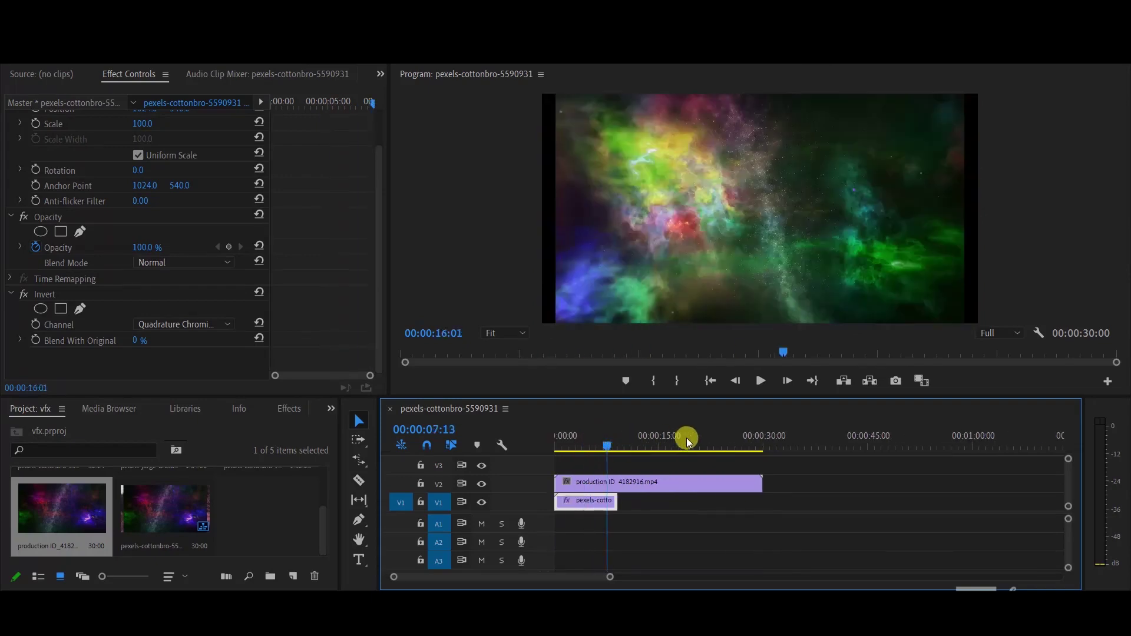
{"action": "left_click", "coordinate": [592, 439]}
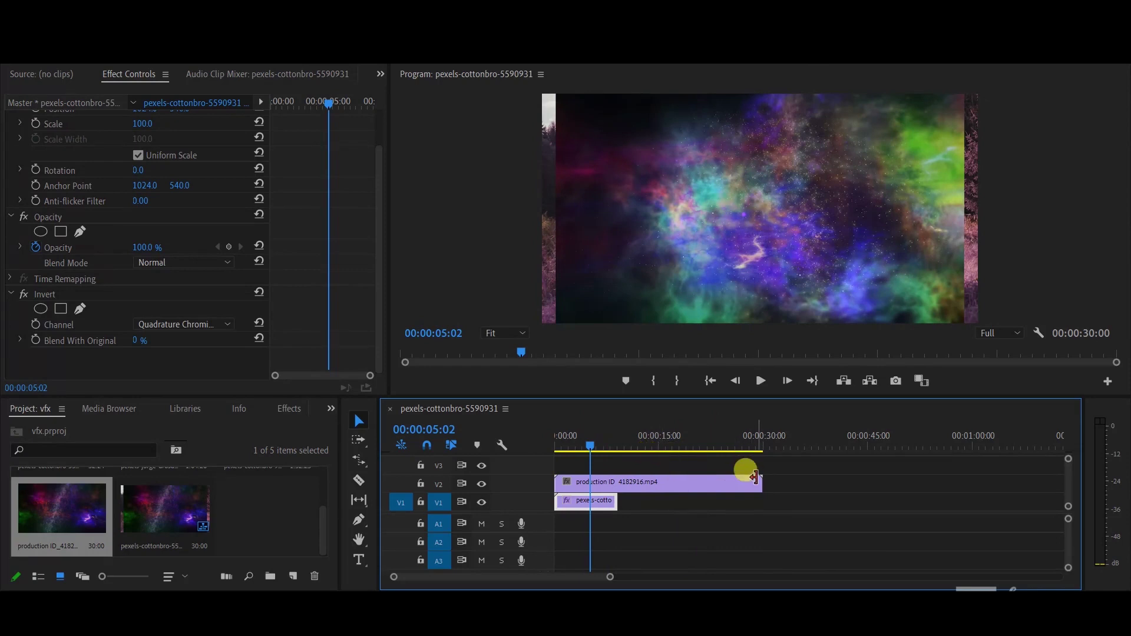
{"action": "left_click_drag", "start_coordinate": [762, 482], "coordinate": [616, 483]}
Scale the nebula clip to 136 to fill the frame and zoom the timeline out
{"action": "left_click", "coordinate": [590, 444]}
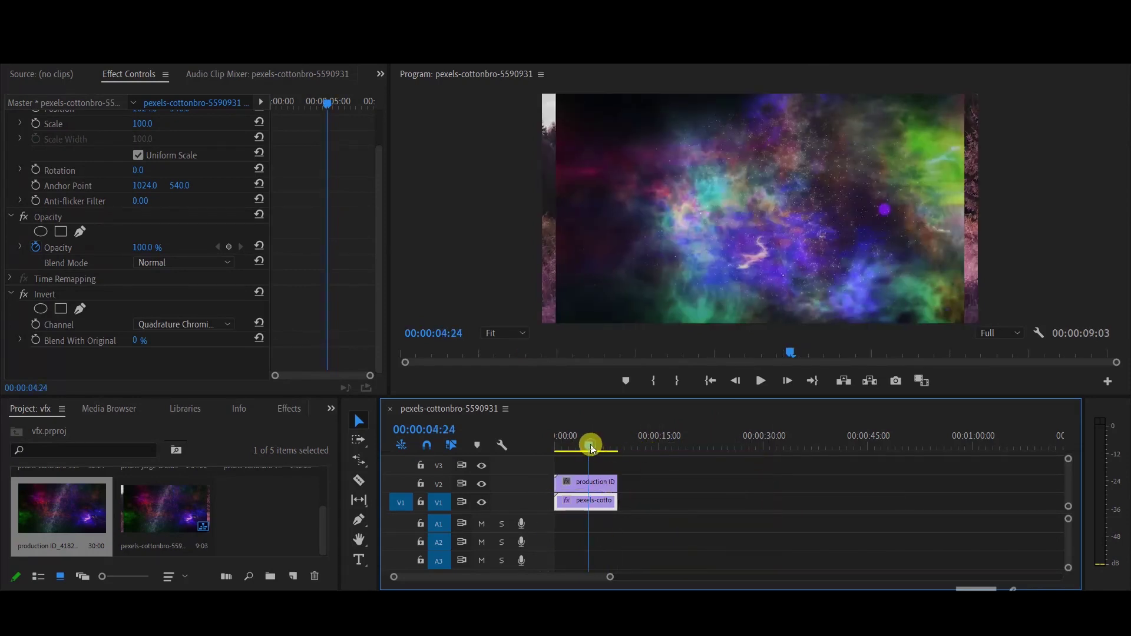
{"action": "left_click", "coordinate": [592, 480]}
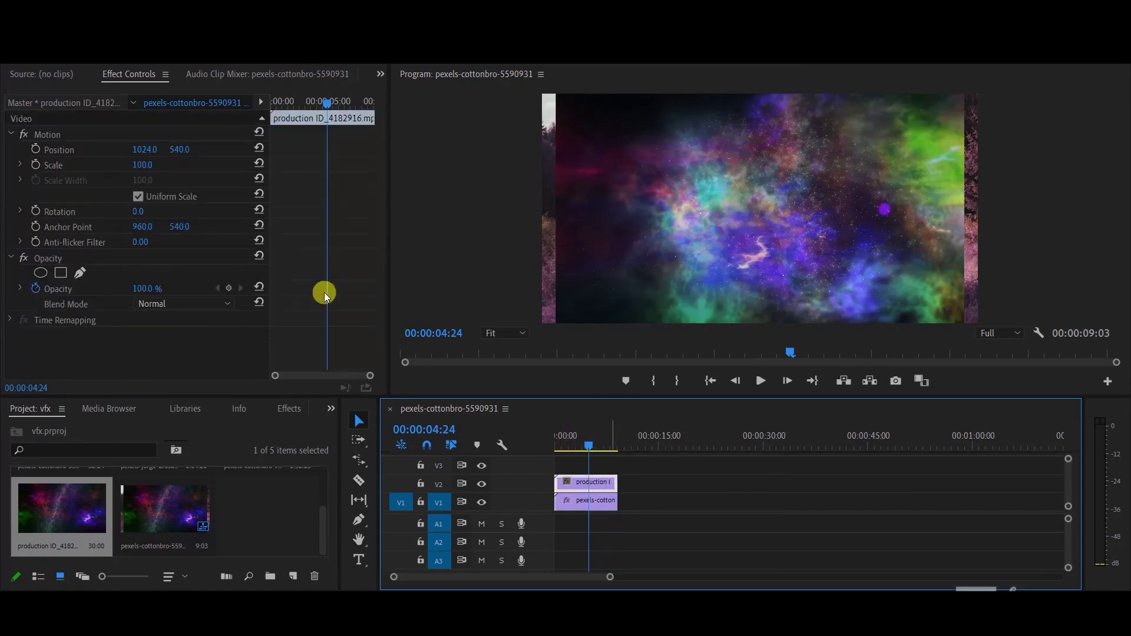
{"action": "left_click_drag", "start_coordinate": [132, 168], "coordinate": [153, 168]}
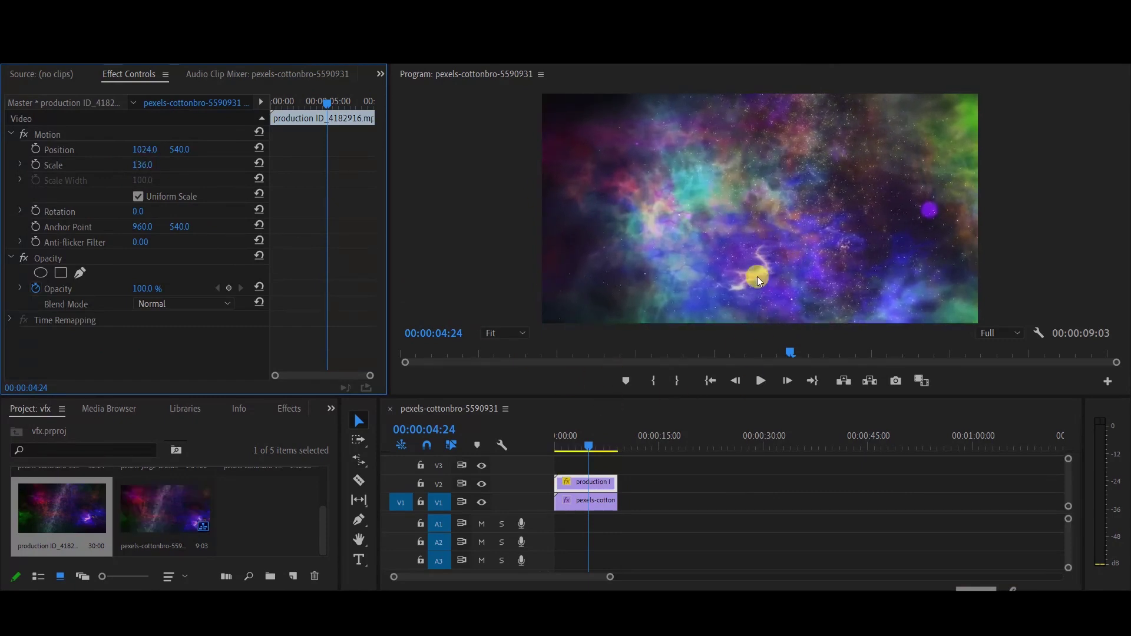
{"action": "left_click", "coordinate": [605, 504]}
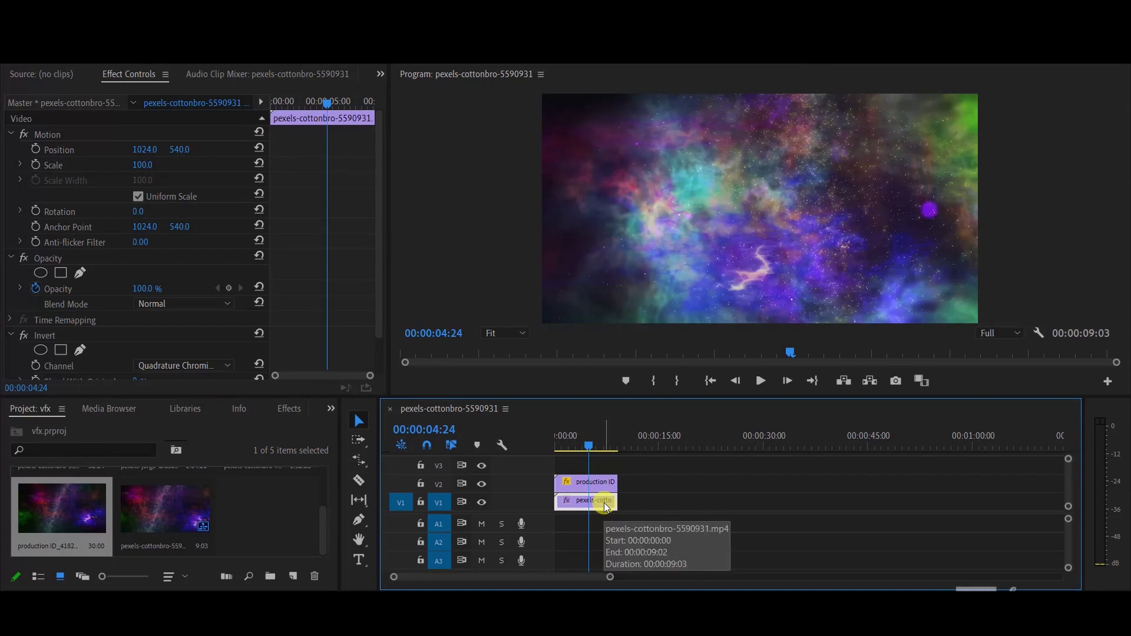
{"action": "key", "text": "minus"}
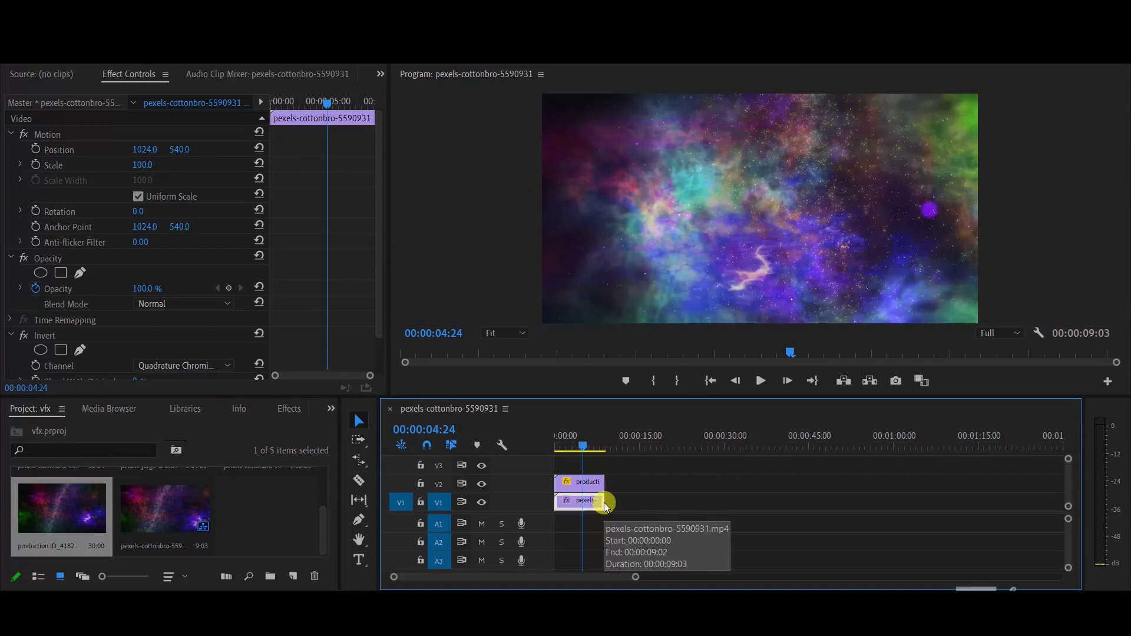
{"action": "key", "text": "minus"}
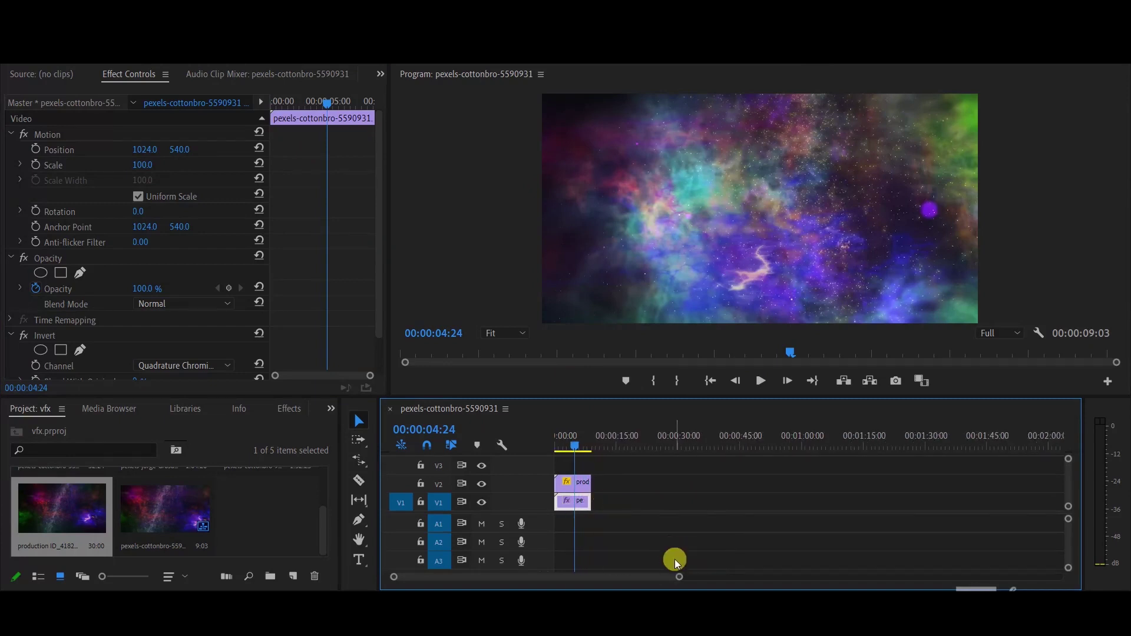
Place a copy of the pink forest clip on V3 above the nebula and select it
{"action": "left_click_drag", "start_coordinate": [678, 578], "coordinate": [608, 579]}
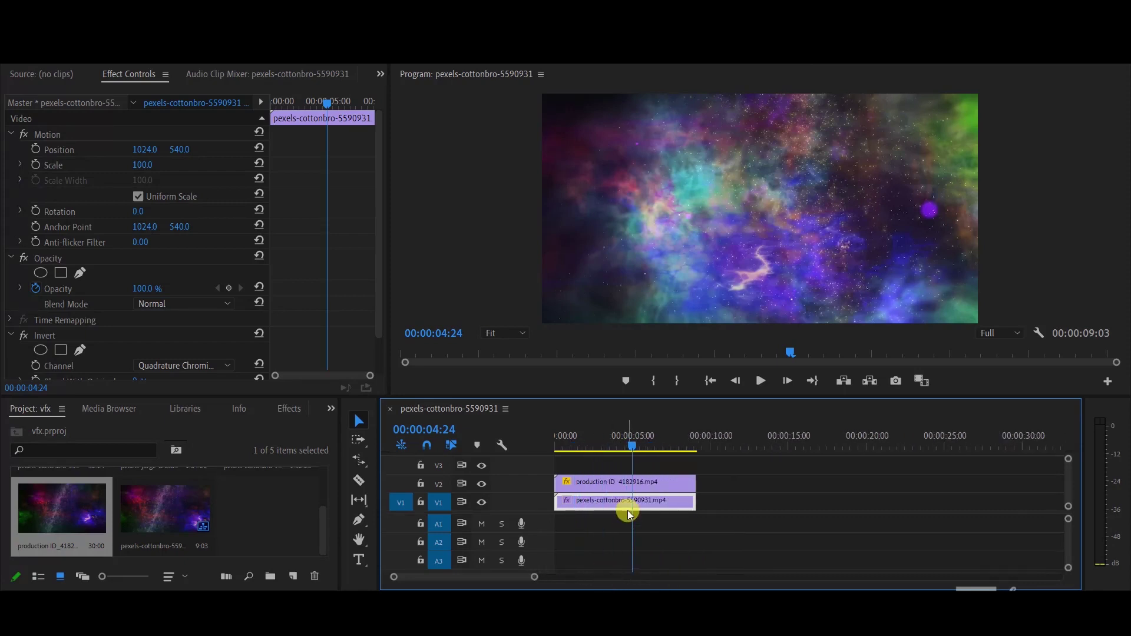
{"action": "mouse_move", "coordinate": [611, 507]}
{"action": "left_mouse_down", "text": "alt"}
{"action": "mouse_move", "coordinate": [599, 468]}
{"action": "mouse_move", "coordinate": [620, 447]}
{"action": "left_mouse_up", "text": "alt"}
{"action": "left_click", "coordinate": [620, 465]}
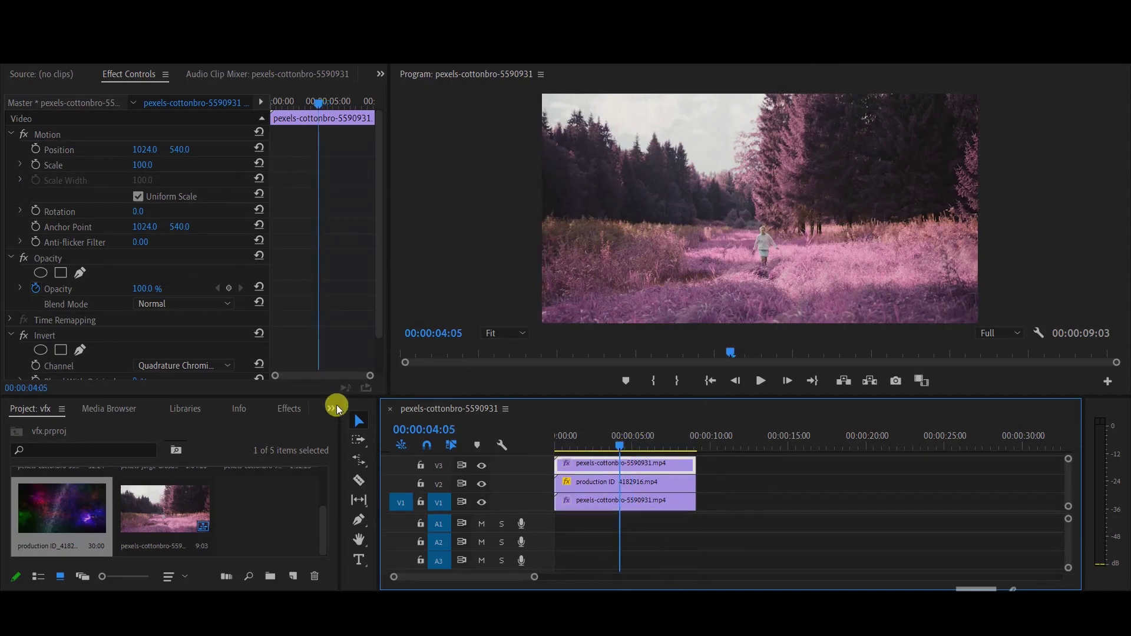
Filter the Effects panel with 'key' to list the keying effects
{"action": "left_click", "coordinate": [298, 408]}
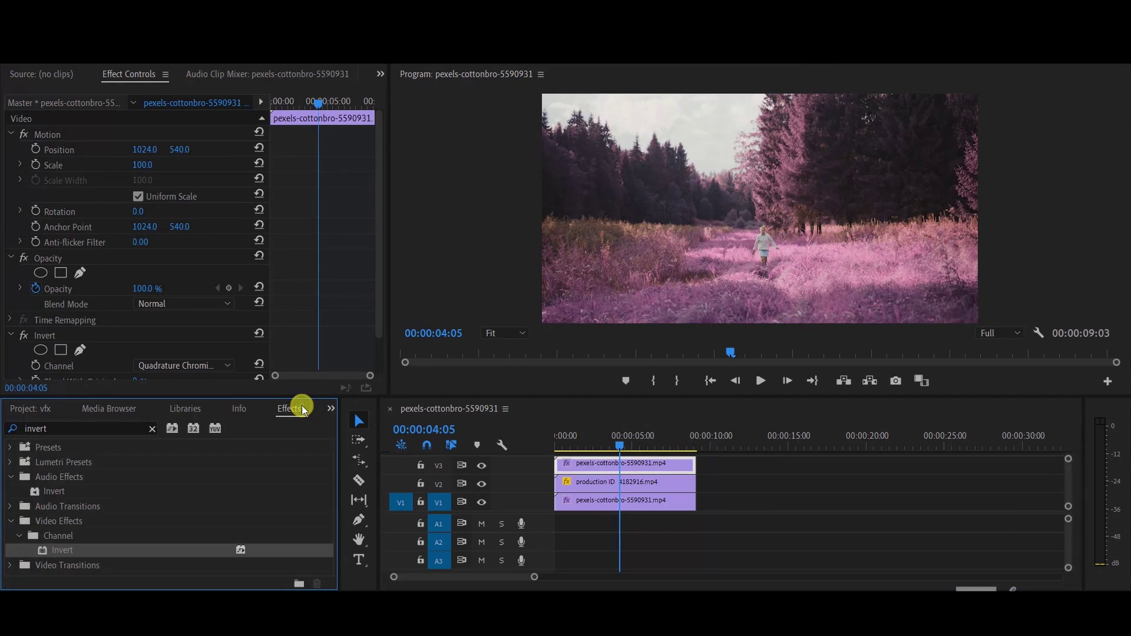
{"action": "left_click", "coordinate": [109, 428]}
{"action": "key", "text": "BackSpace"}
{"action": "key", "text": "BackSpace"}
{"action": "key", "text": "BackSpace"}
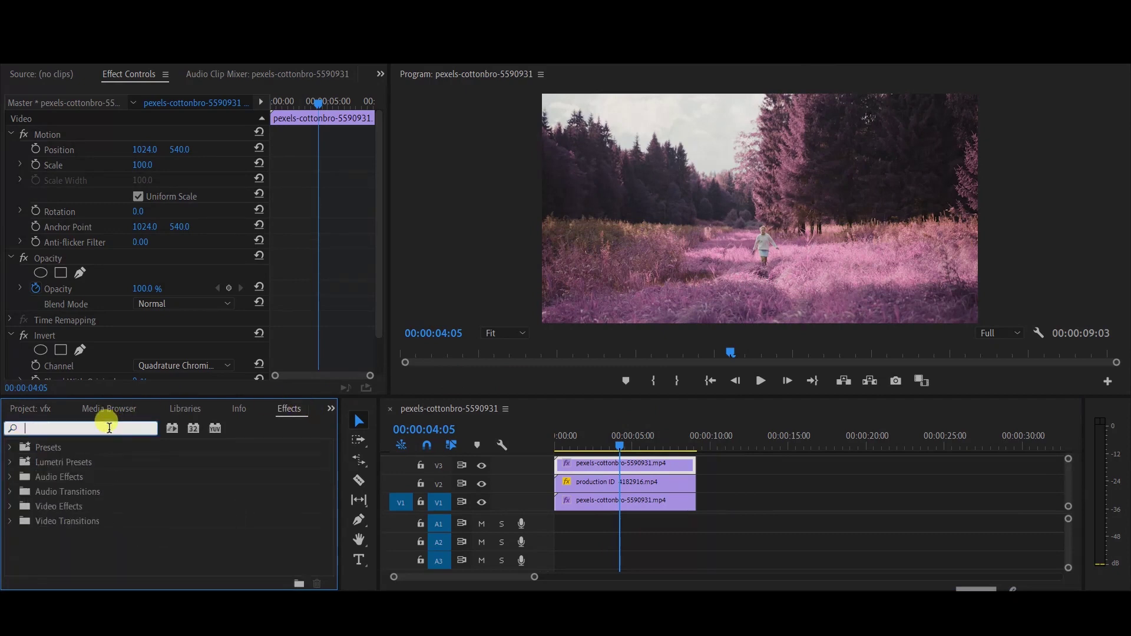
{"action": "type", "text": "key"}
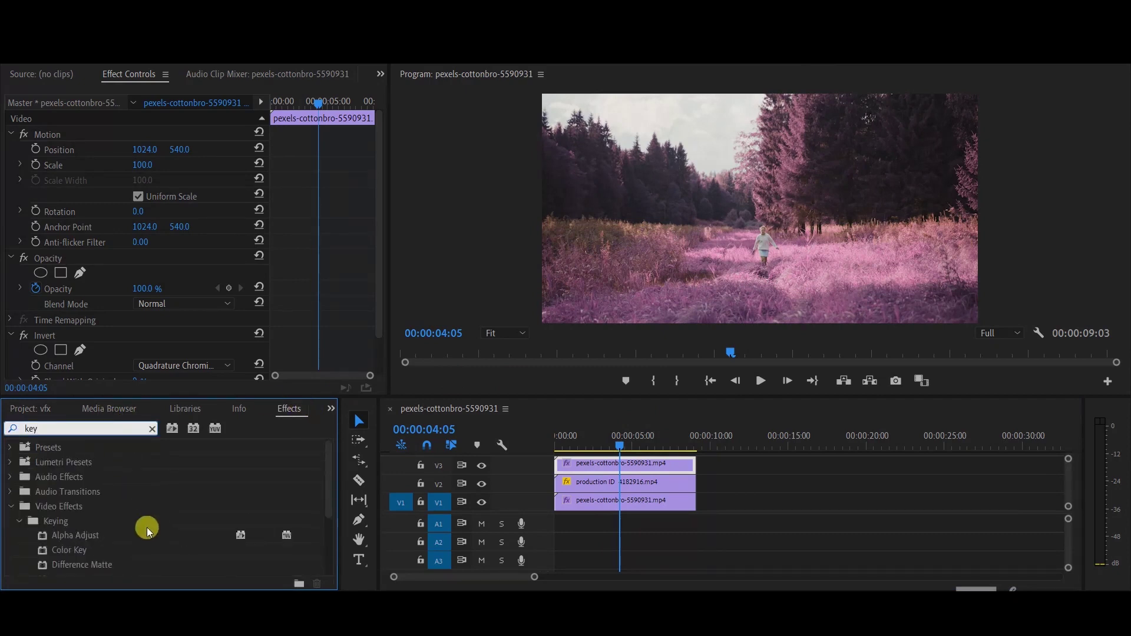
{"action": "scroll", "coordinate": [147, 528], "scroll_direction": "down", "scroll_amount": 3}
{"action": "scroll", "coordinate": [101, 505], "scroll_direction": "up", "scroll_amount": 3}
{"action": "scroll", "coordinate": [91, 519], "scroll_direction": "down", "scroll_amount": 3}
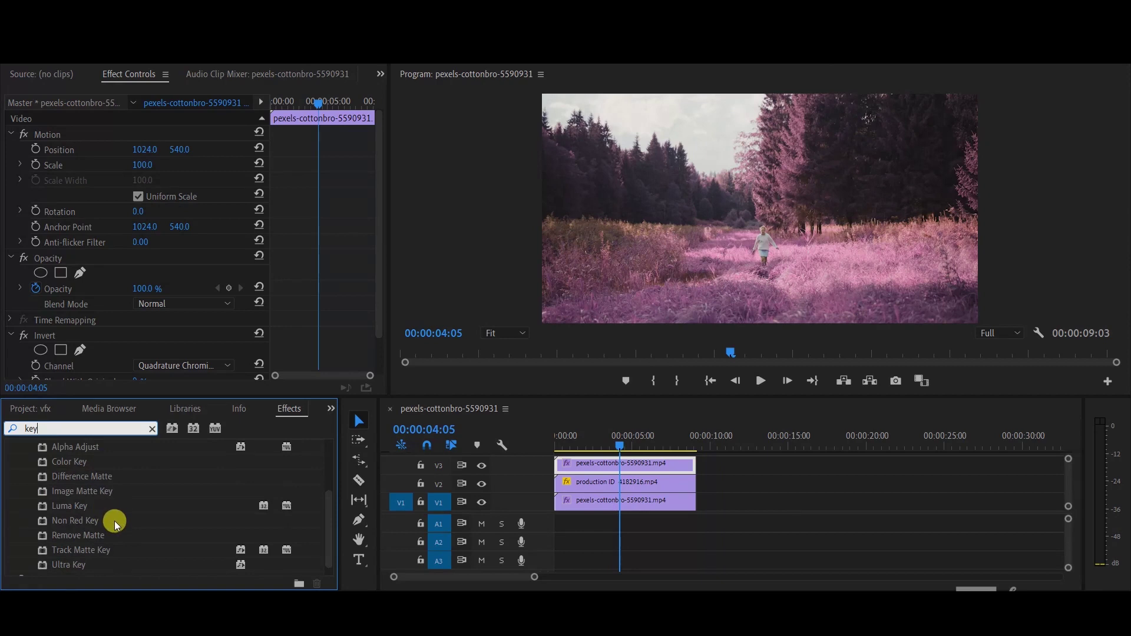
{"action": "scroll", "coordinate": [115, 517], "scroll_direction": "down", "scroll_amount": 1}
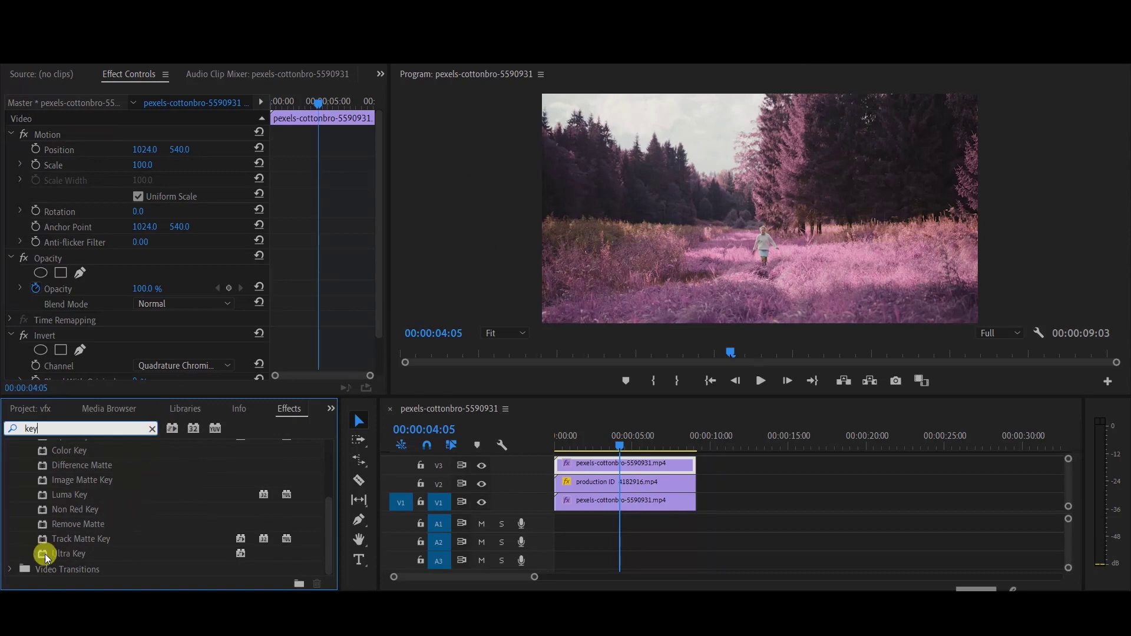
Drag Ultra Key onto the V3 forest copy and bring its settings into view
{"action": "left_click_drag", "start_coordinate": [63, 557], "coordinate": [351, 517]}
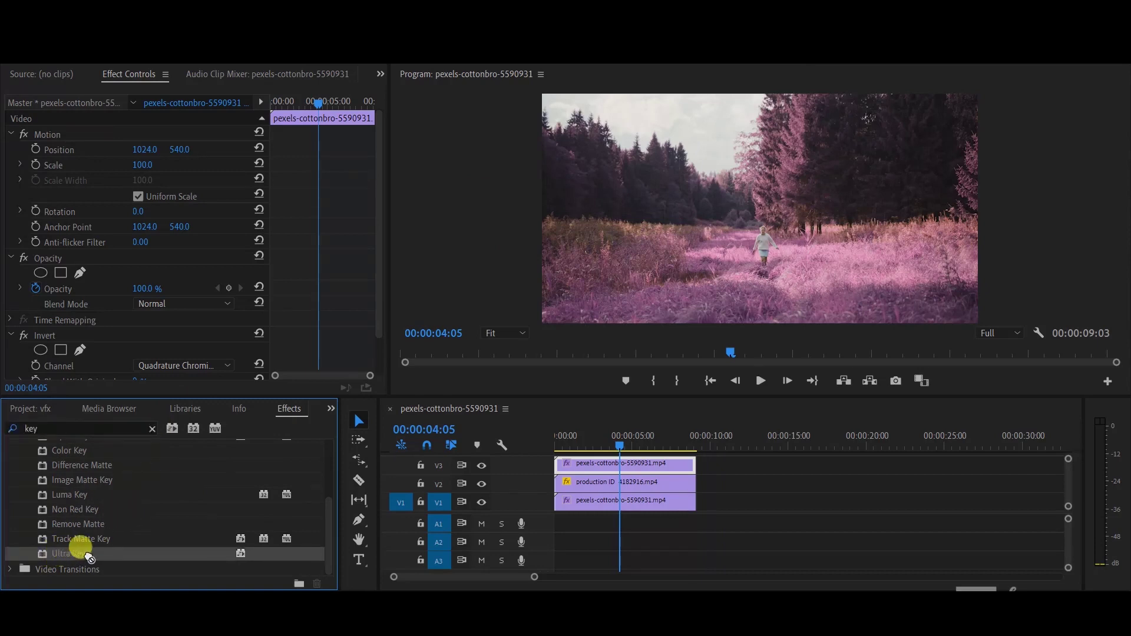
{"action": "left_click_drag", "start_coordinate": [351, 517], "coordinate": [596, 466]}
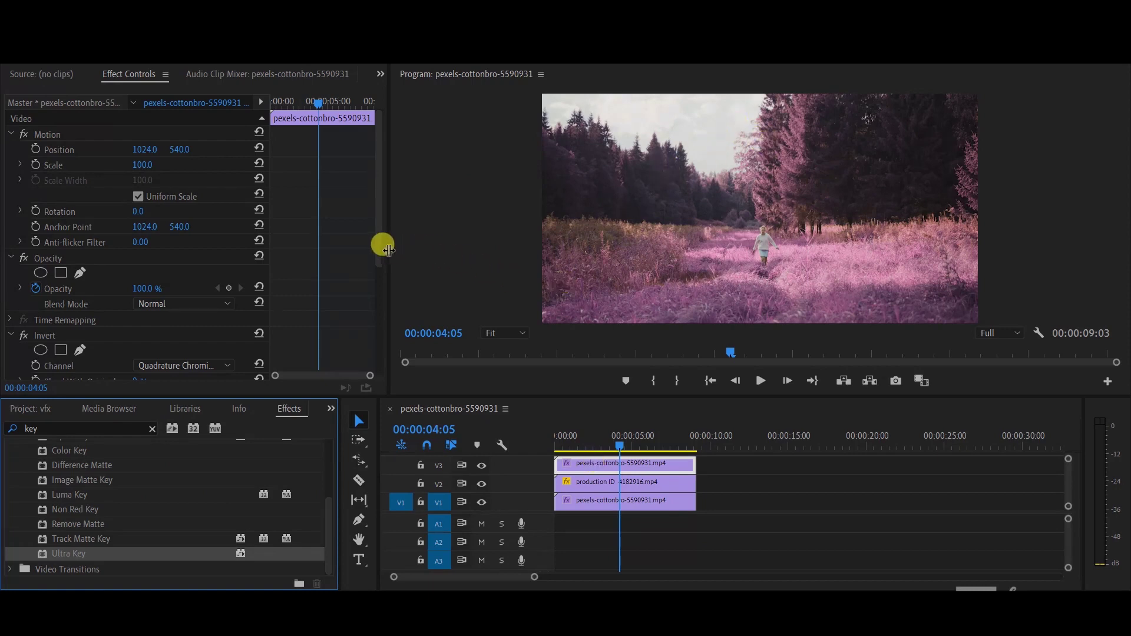
{"action": "left_click_drag", "start_coordinate": [378, 250], "coordinate": [371, 337]}
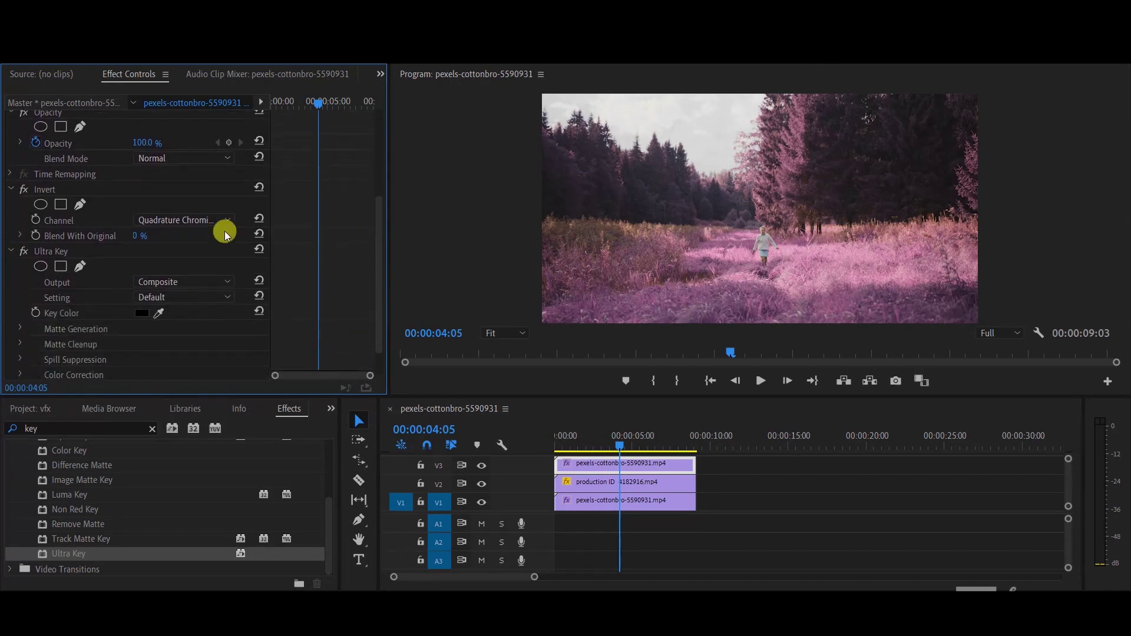
Start an Ultra Key pen mask with points along the treeline to the top-right corner
{"action": "left_click", "coordinate": [85, 268]}
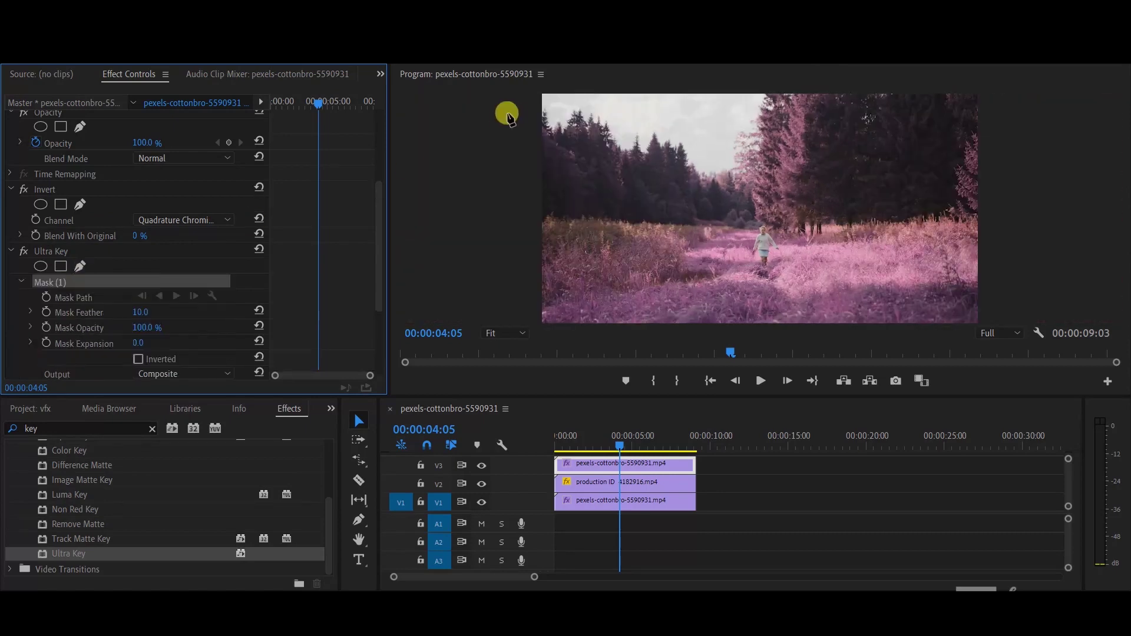
{"action": "left_click", "coordinate": [502, 174]}
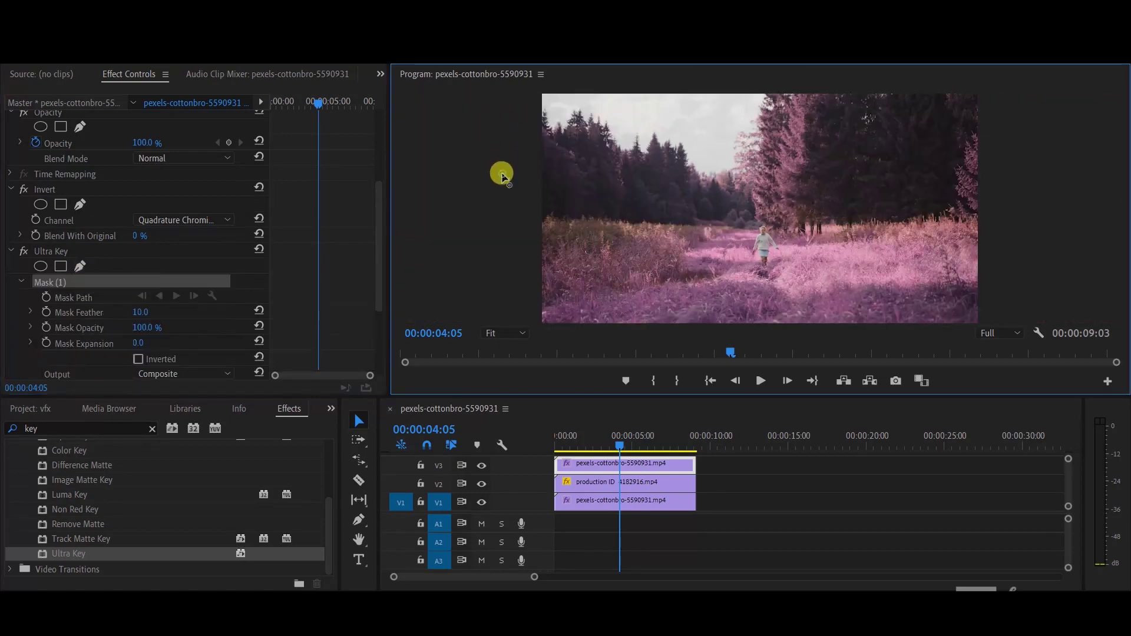
{"action": "left_click", "coordinate": [696, 216]}
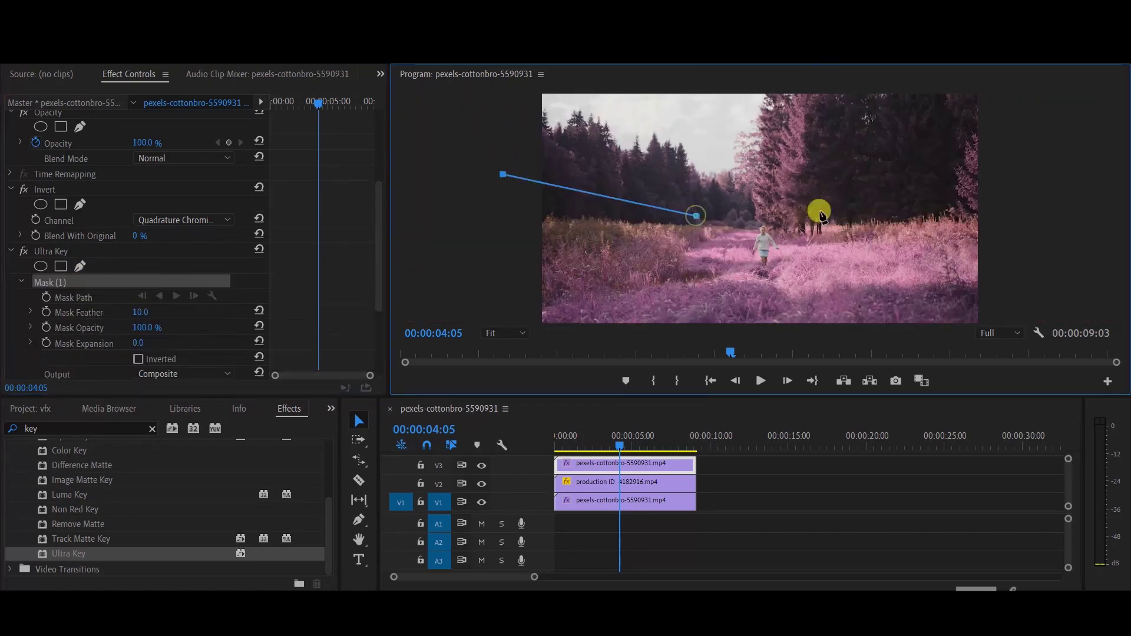
{"action": "left_click", "coordinate": [847, 179]}
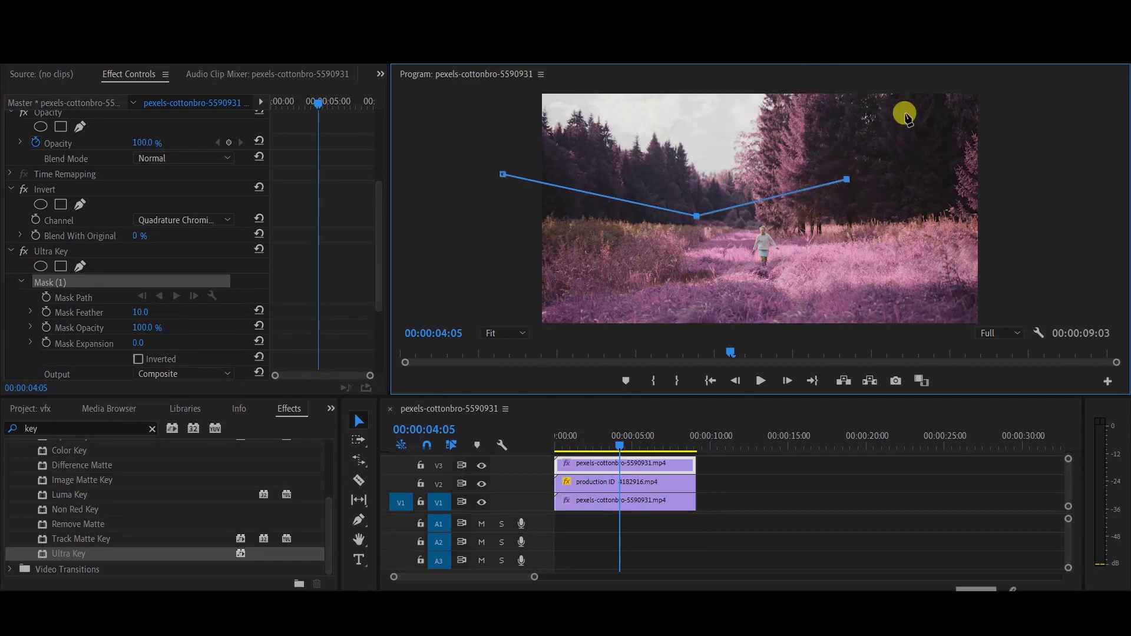
{"action": "left_click", "coordinate": [913, 95]}
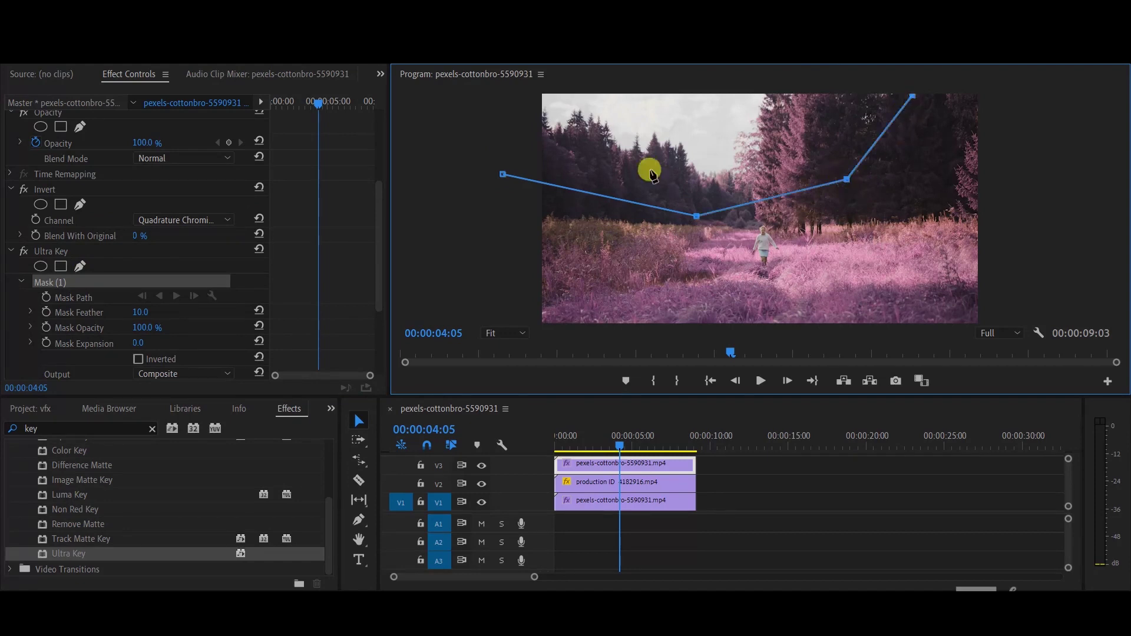
At 10% monitor zoom, close the mask above the frame, then return the monitor to Fit
{"action": "left_click", "coordinate": [511, 334]}
{"action": "left_click", "coordinate": [506, 368]}
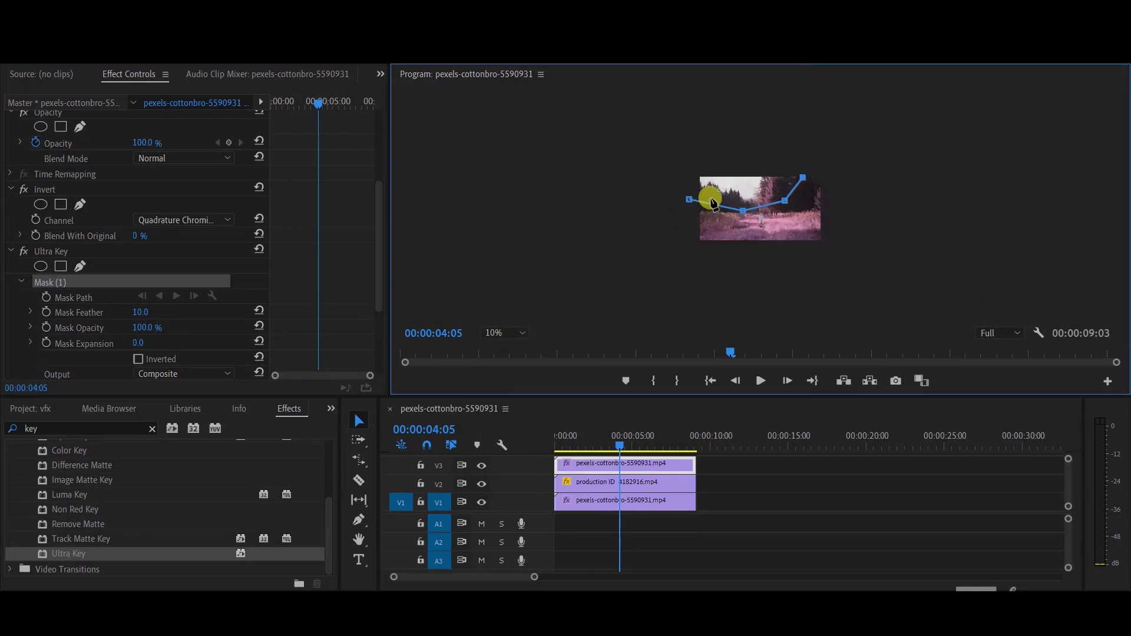
{"action": "left_click", "coordinate": [700, 129]}
{"action": "left_click", "coordinate": [670, 162]}
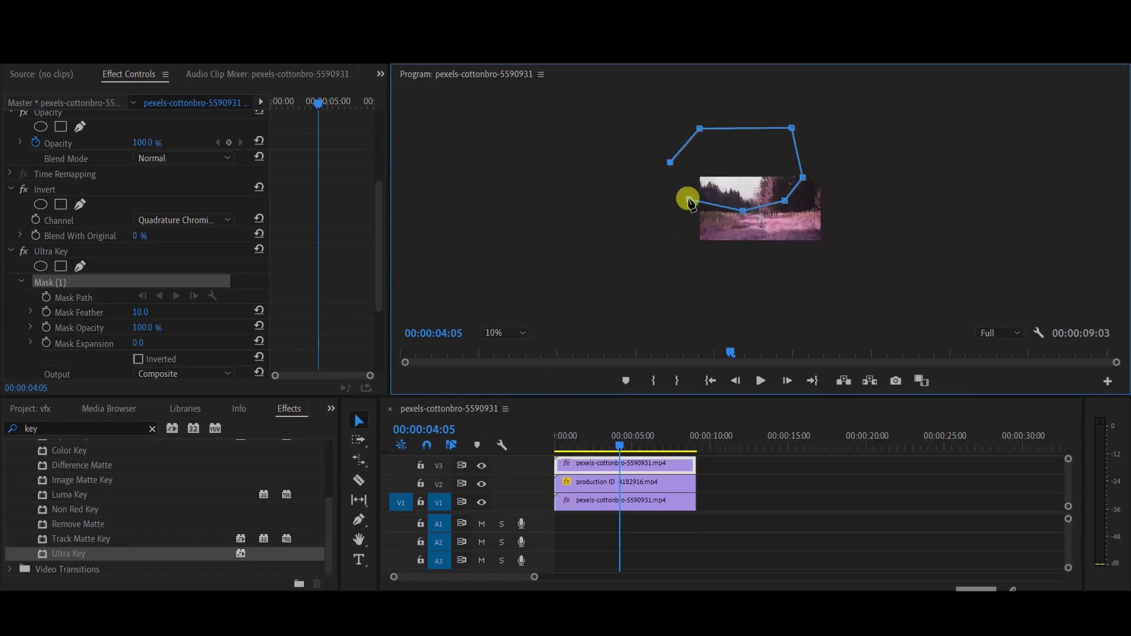
{"action": "left_click", "coordinate": [689, 199]}
{"action": "left_click", "coordinate": [516, 334]}
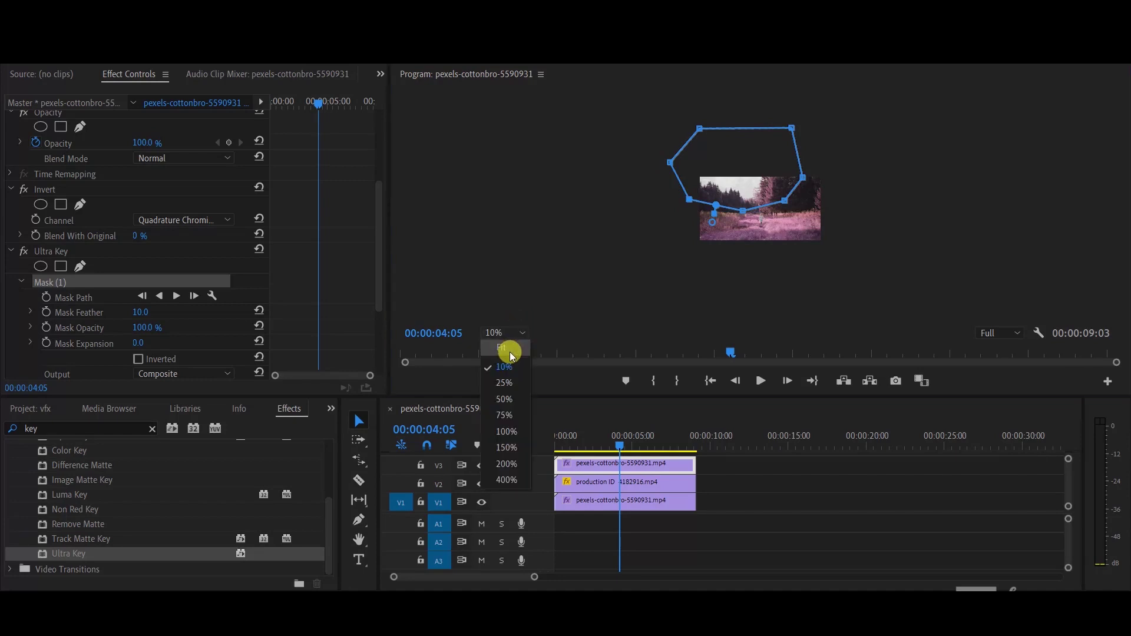
{"action": "left_click", "coordinate": [511, 352]}
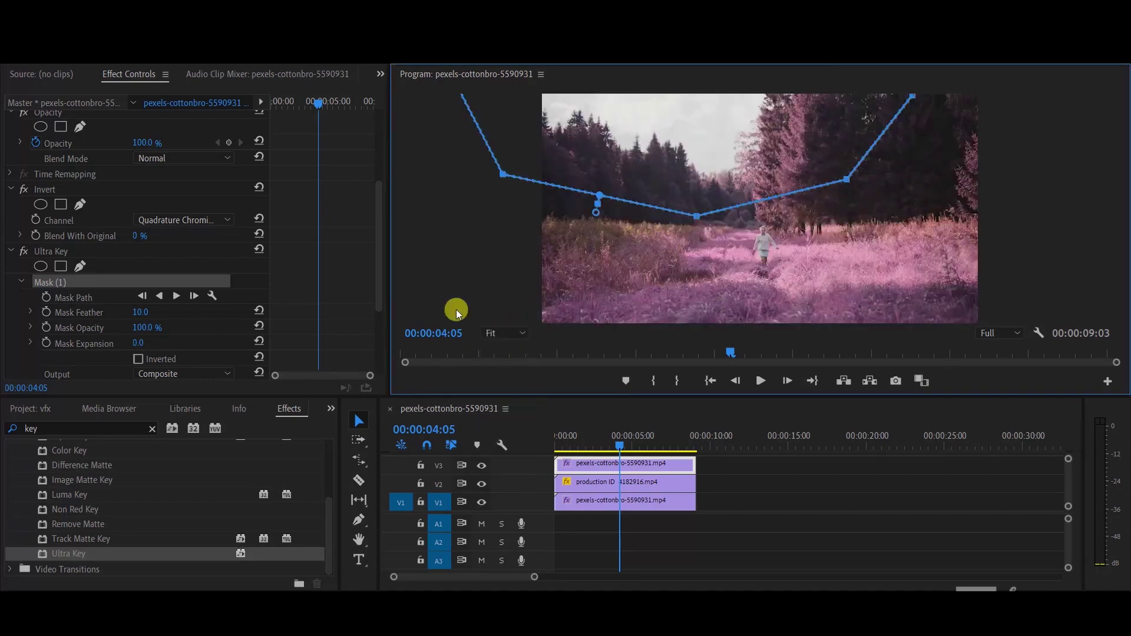
Sample the pale sky in the Program monitor as Ultra Key's Key Color
{"action": "scroll", "coordinate": [339, 299], "scroll_direction": "down", "scroll_amount": 1}
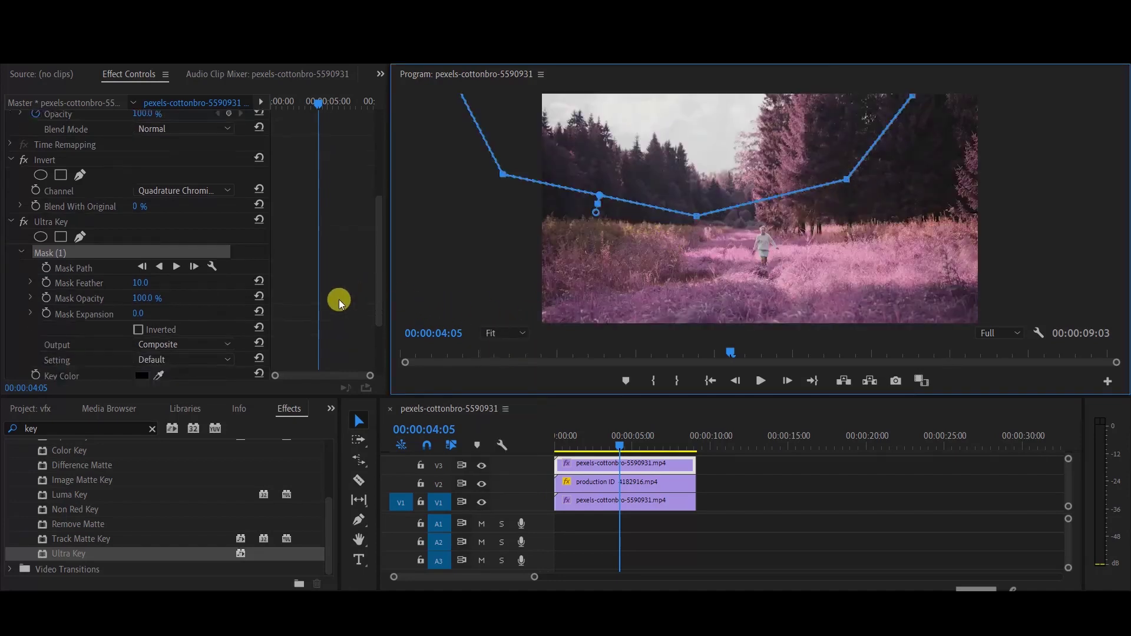
{"action": "scroll", "coordinate": [339, 299], "scroll_direction": "down", "scroll_amount": 3}
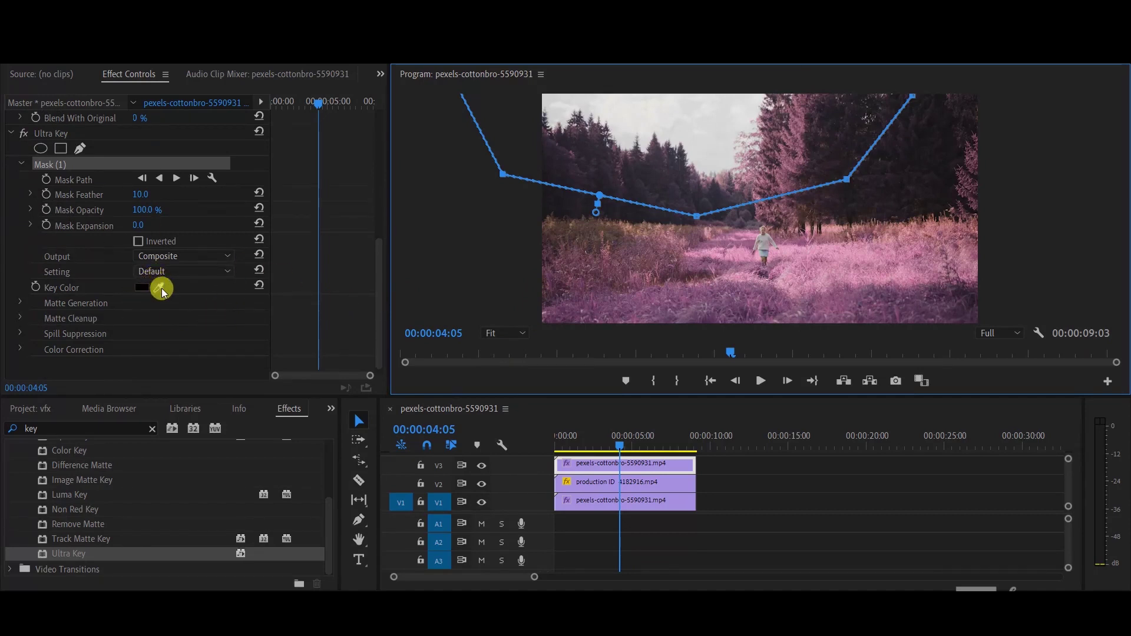
{"action": "left_click_drag", "start_coordinate": [161, 288], "coordinate": [706, 112]}
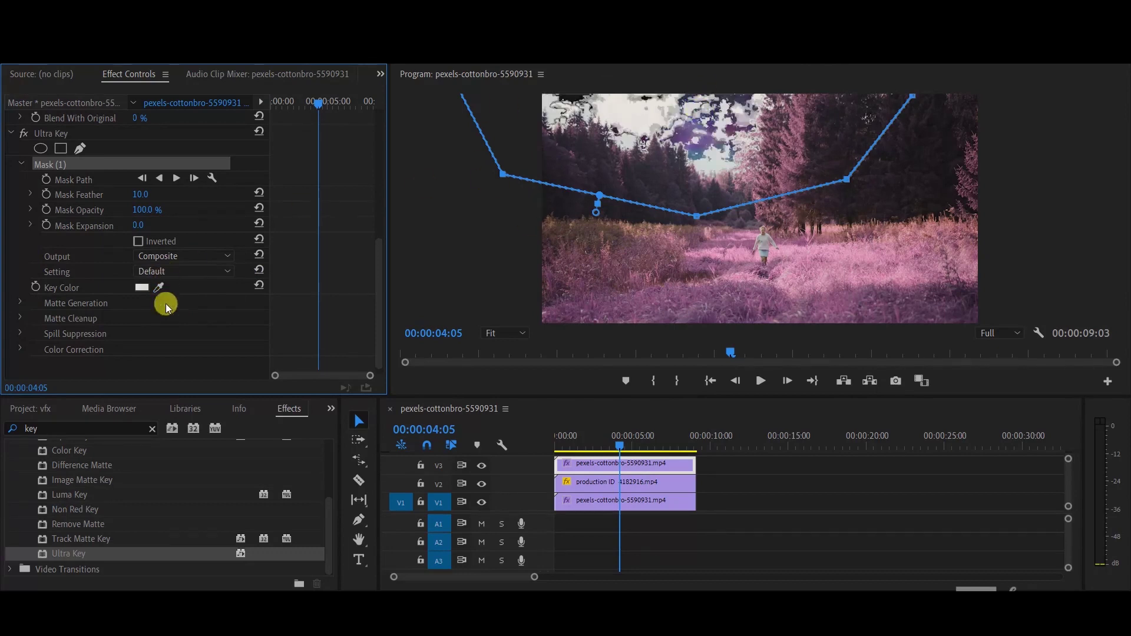
{"action": "scroll", "coordinate": [176, 330], "scroll_direction": "down", "scroll_amount": 1}
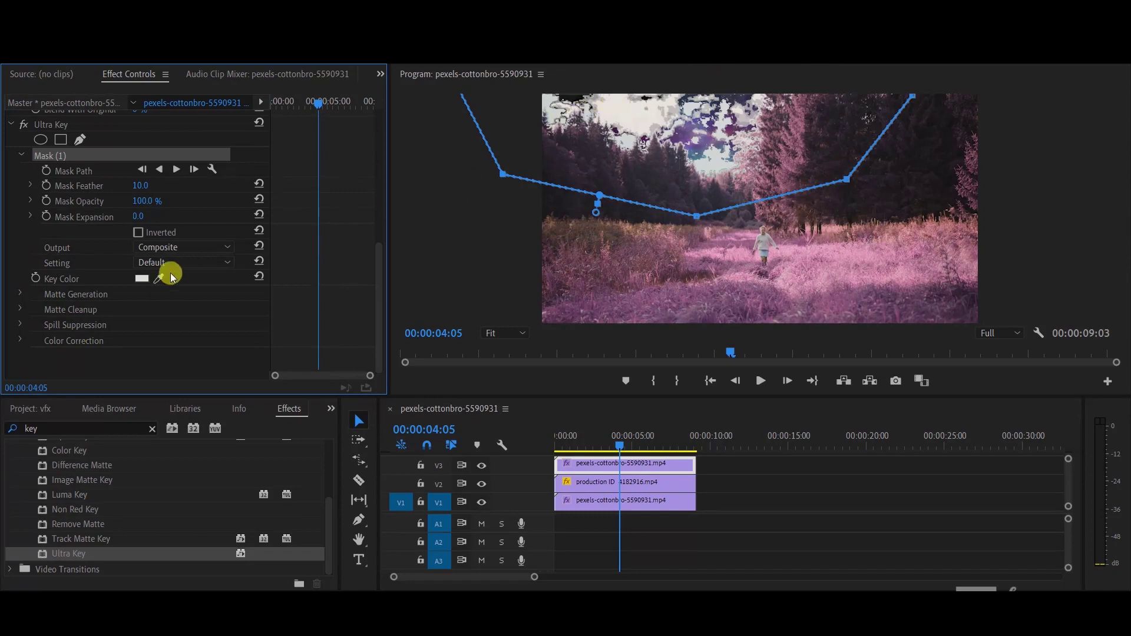
Expand Matte Generation and scrub Transparency 100, Highlight 0, Shadow 89, Tolerance 91, Pedestal 100
{"action": "left_click", "coordinate": [21, 294]}
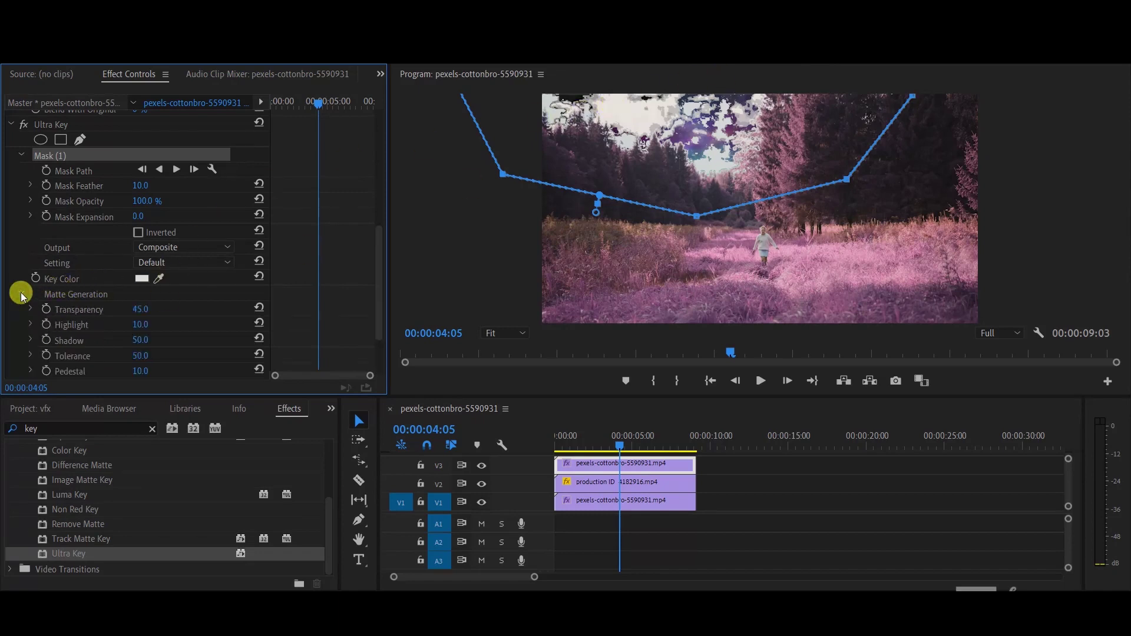
{"action": "scroll", "coordinate": [7, 328], "scroll_direction": "down", "scroll_amount": 2}
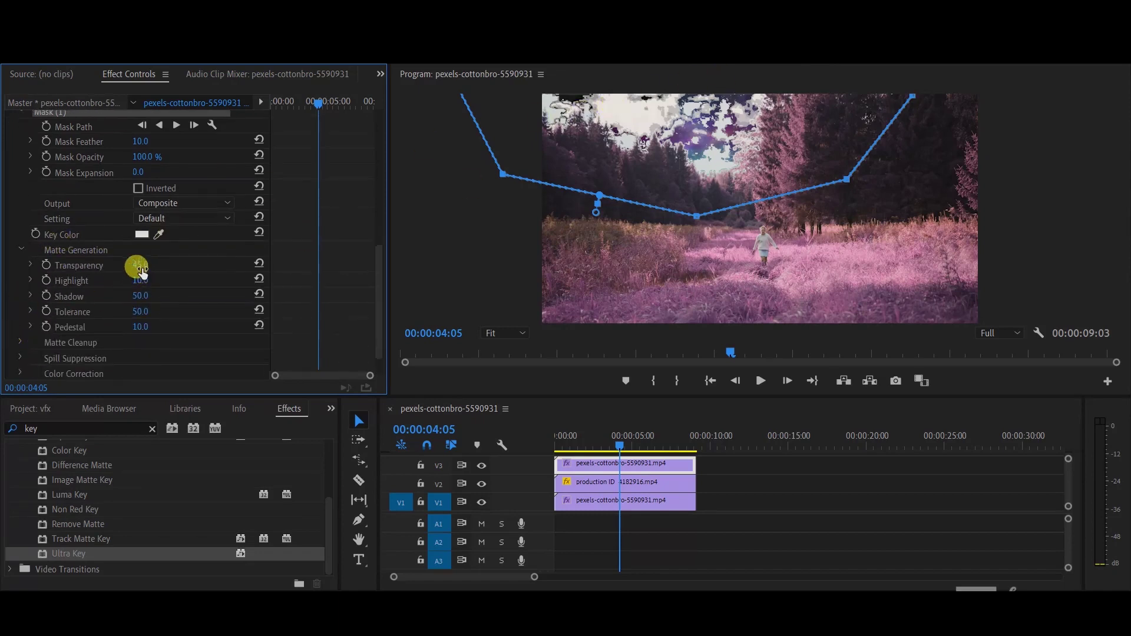
{"action": "scroll", "coordinate": [142, 274], "scroll_direction": "down", "scroll_amount": 1}
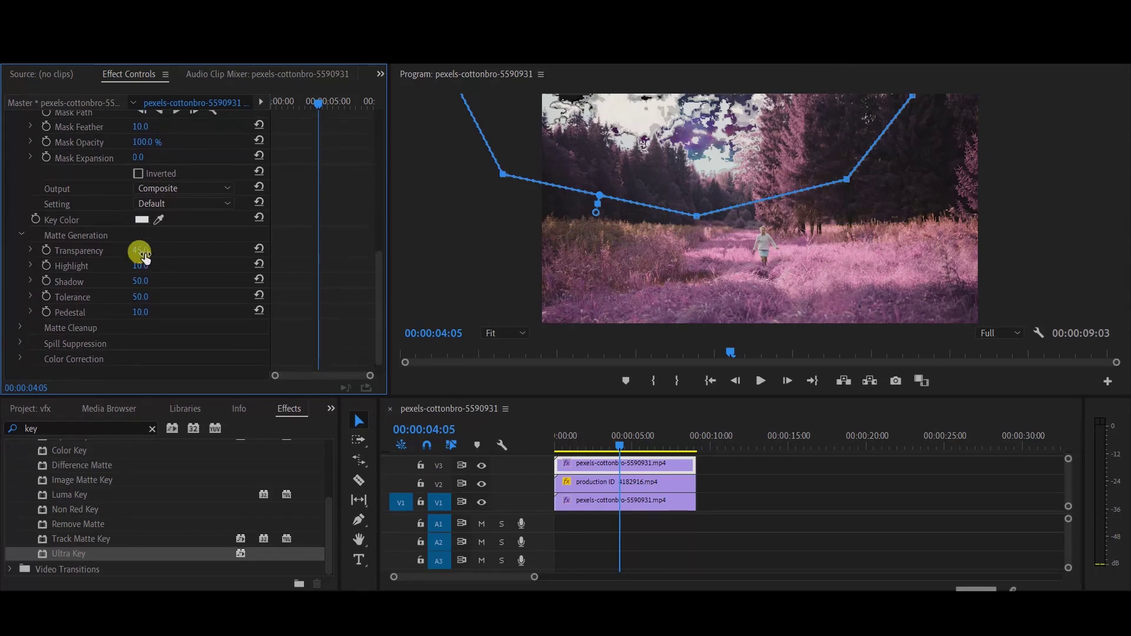
{"action": "left_click_drag", "start_coordinate": [146, 250], "coordinate": [174, 250]}
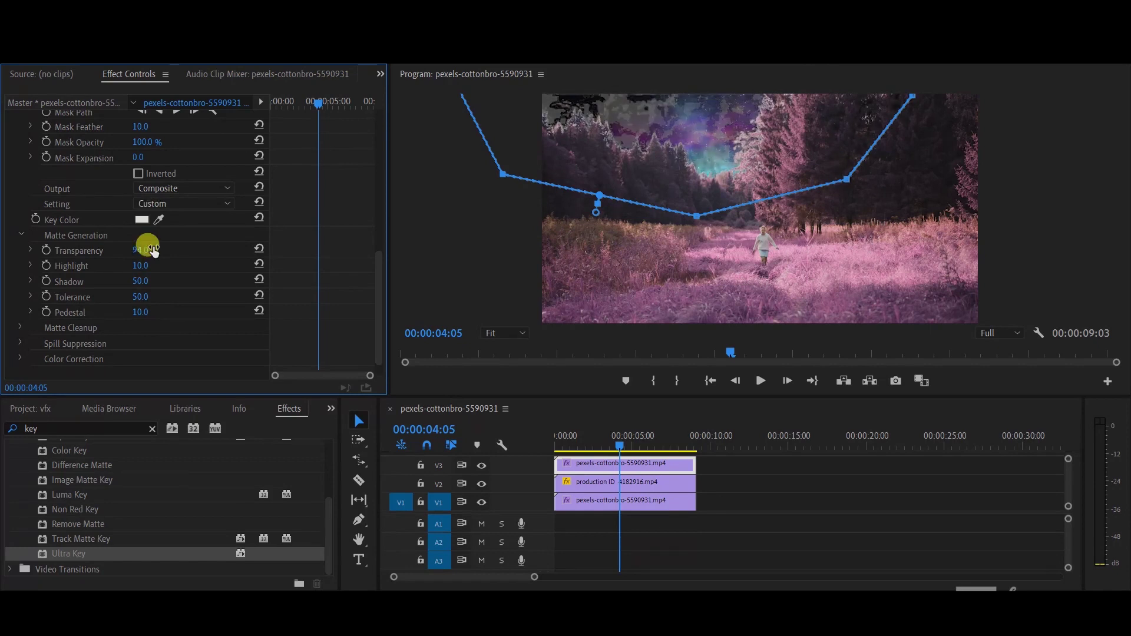
{"action": "scroll", "coordinate": [148, 246], "scroll_direction": "down", "scroll_amount": 1}
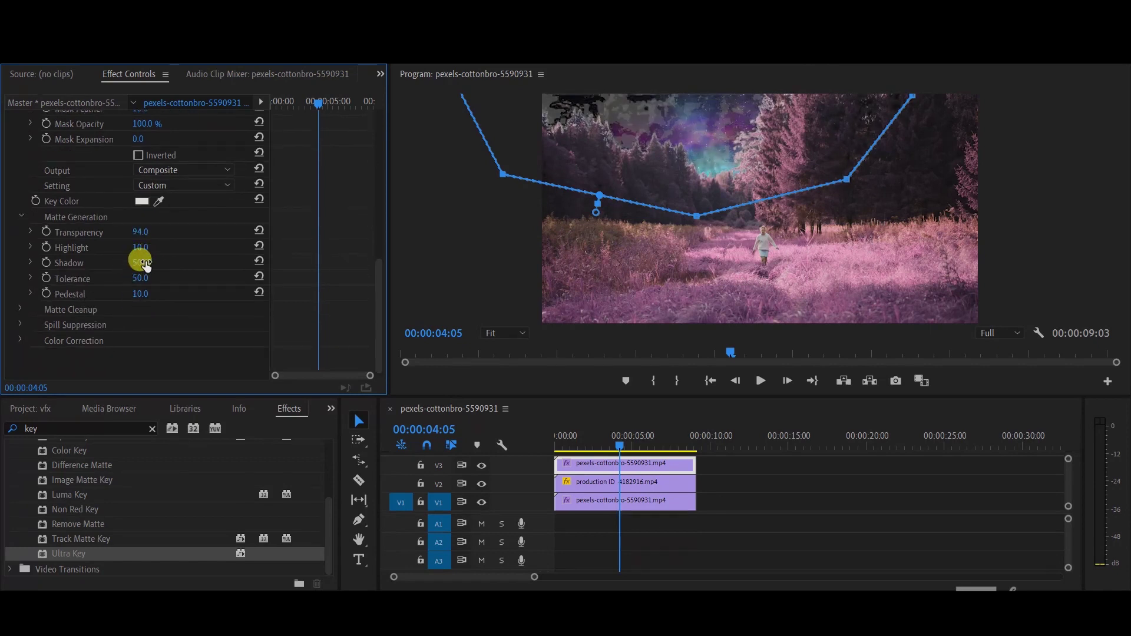
{"action": "mouse_move", "coordinate": [145, 267]}
{"action": "left_mouse_down"}
{"action": "mouse_move", "coordinate": [136, 266]}
{"action": "mouse_move", "coordinate": [173, 263]}
{"action": "left_mouse_up"}
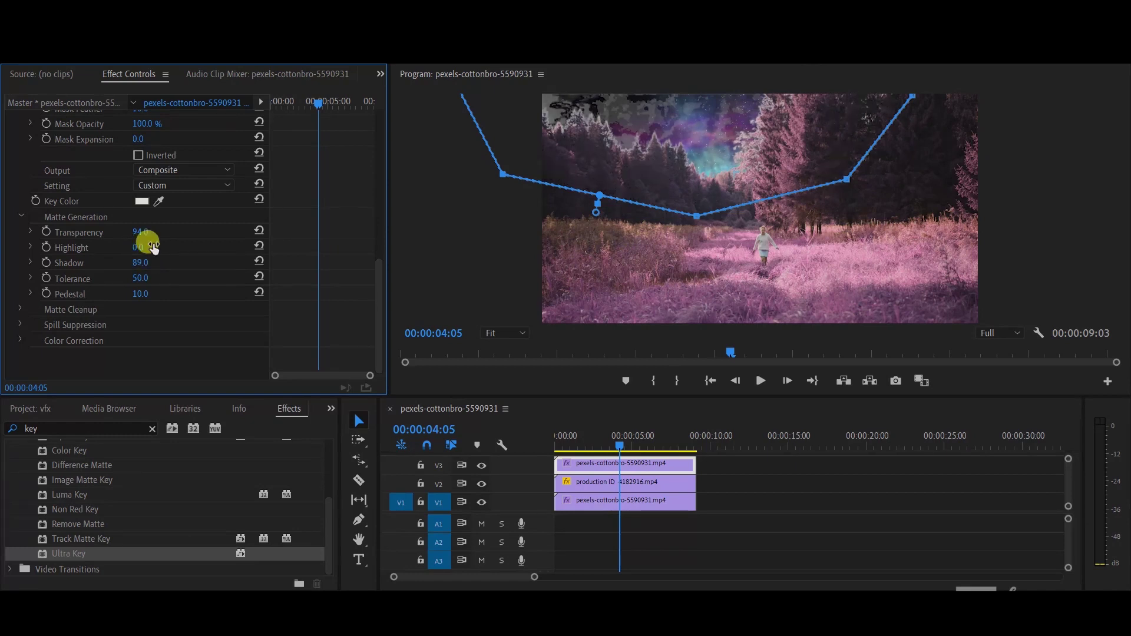
{"action": "left_click", "coordinate": [146, 278]}
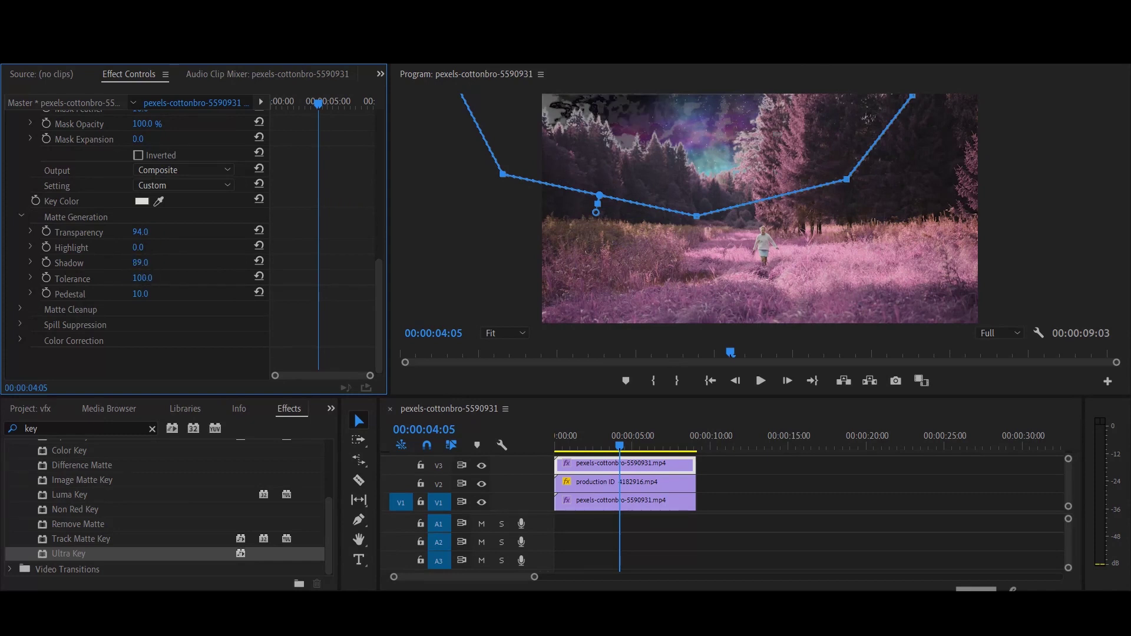
{"action": "mouse_move", "coordinate": [143, 277]}
{"action": "left_mouse_down"}
{"action": "mouse_move", "coordinate": [153, 280]}
{"action": "mouse_move", "coordinate": [141, 297]}
{"action": "left_mouse_up"}
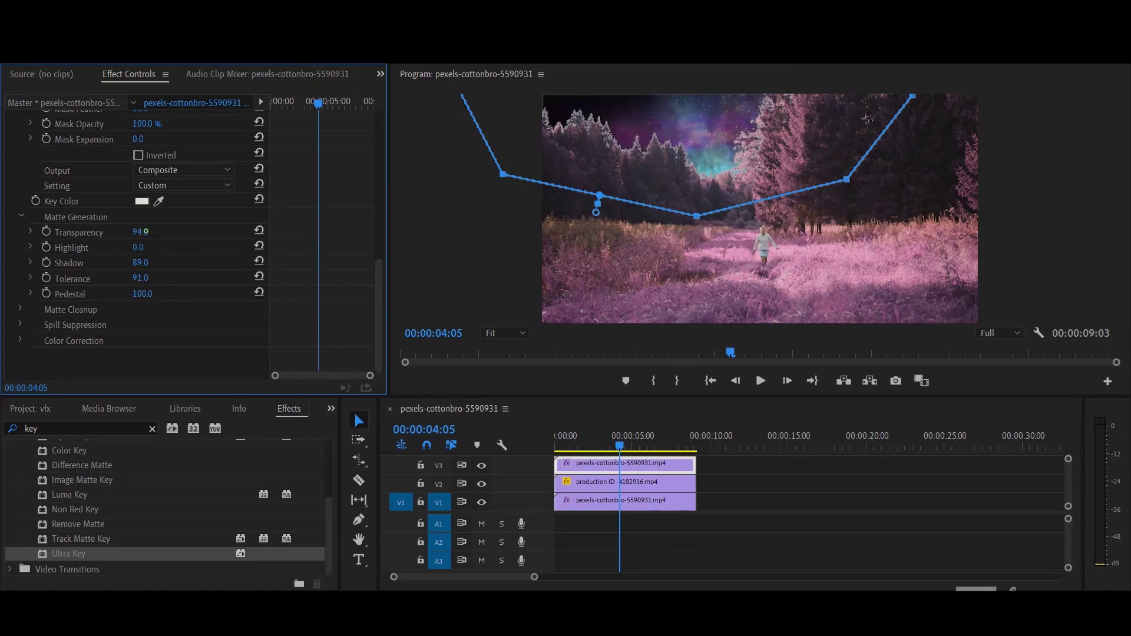
{"action": "left_click_drag", "start_coordinate": [140, 232], "coordinate": [177, 232]}
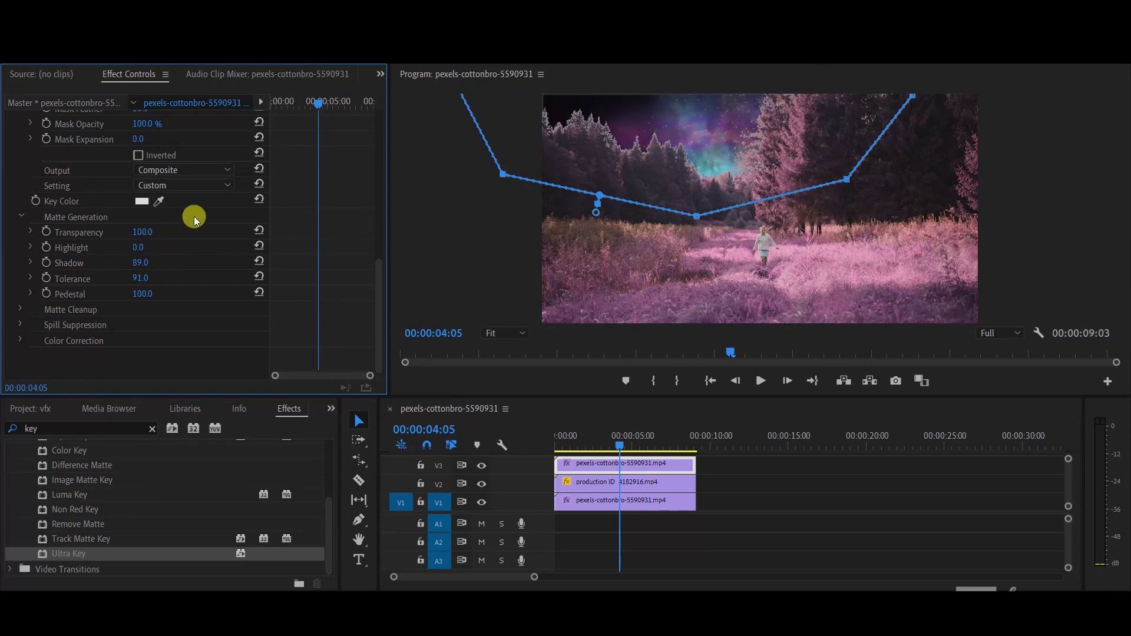
Expand Matte Cleanup, set Choke 36 and Soften 91, and hide the mask outline
{"action": "left_click", "coordinate": [21, 309]}
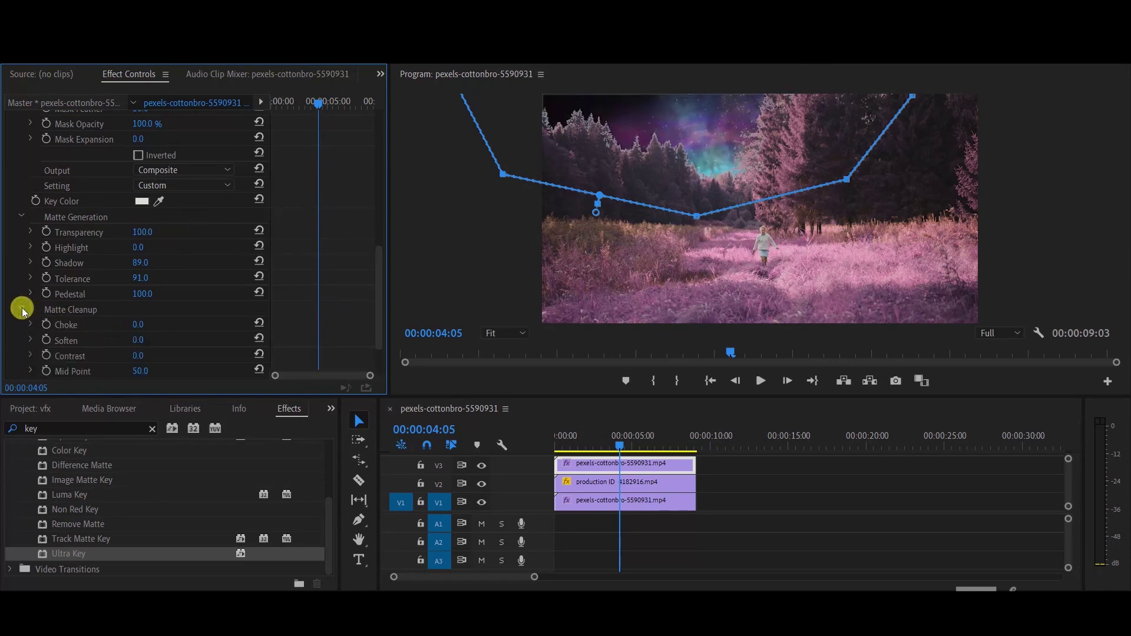
{"action": "scroll", "coordinate": [199, 306], "scroll_direction": "down", "scroll_amount": 2}
{"action": "left_click", "coordinate": [167, 282]}
{"action": "left_click_drag", "start_coordinate": [170, 286], "coordinate": [191, 287]}
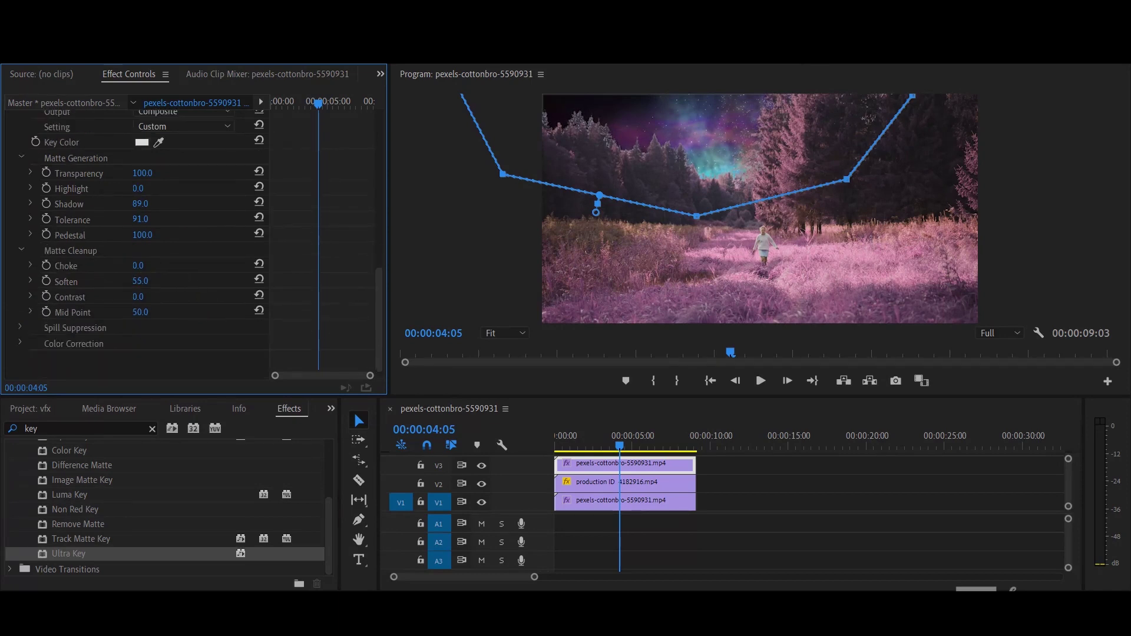
{"action": "left_click_drag", "start_coordinate": [198, 286], "coordinate": [229, 287]}
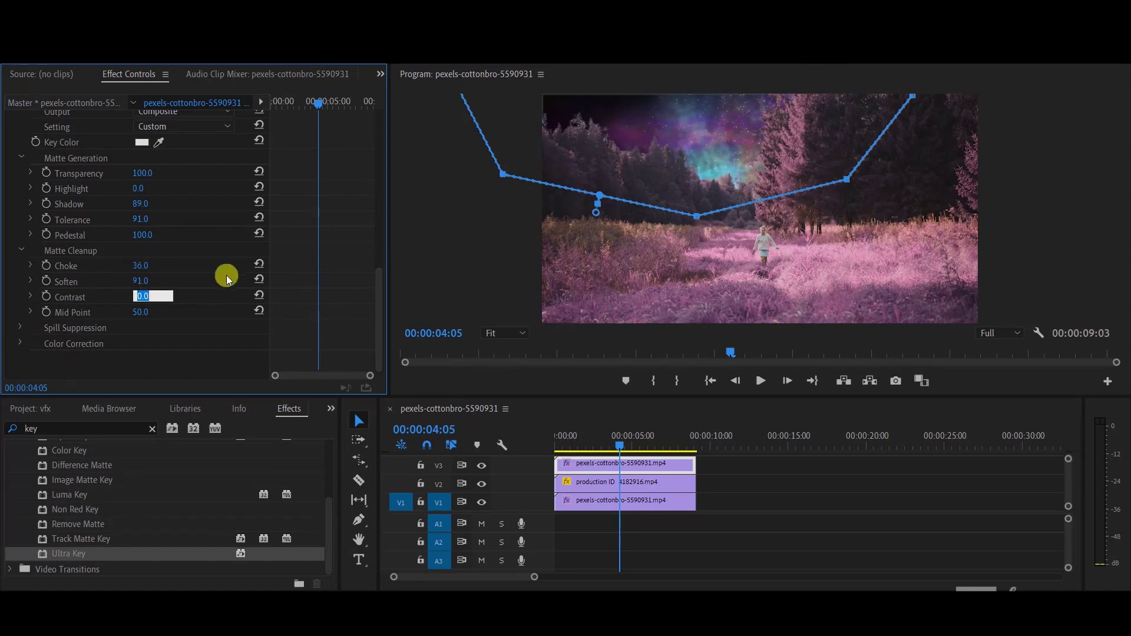
{"action": "left_click", "coordinate": [202, 312]}
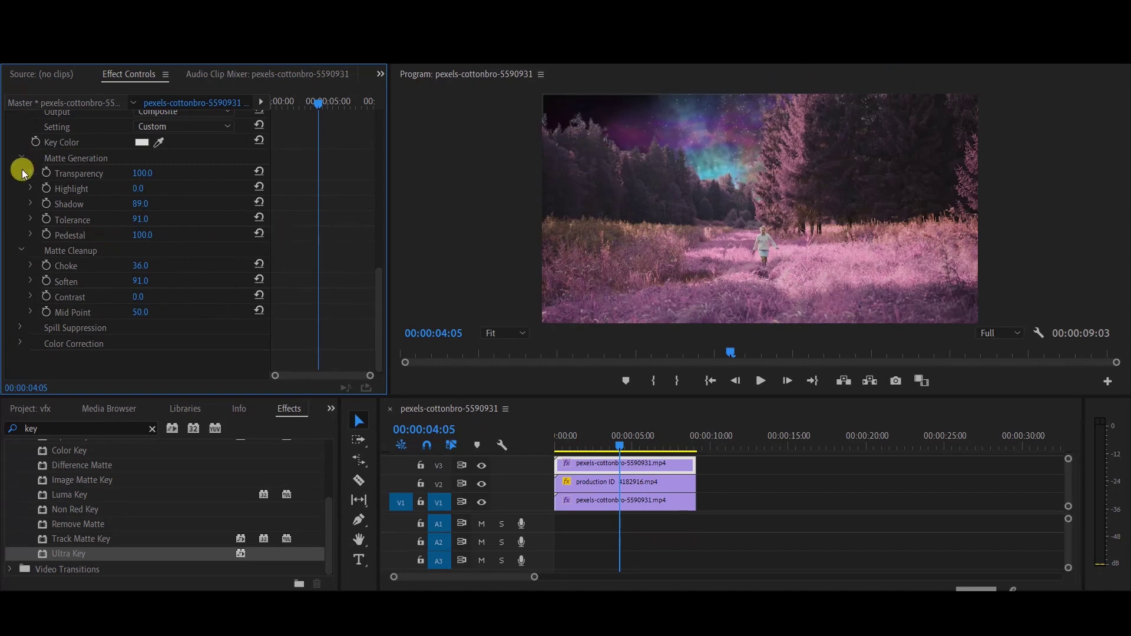
Play back the nebula-sky forest composite, then show the vfx.prproj bin in a taller panel
{"action": "scroll", "coordinate": [92, 260], "scroll_direction": "down", "scroll_amount": 1}
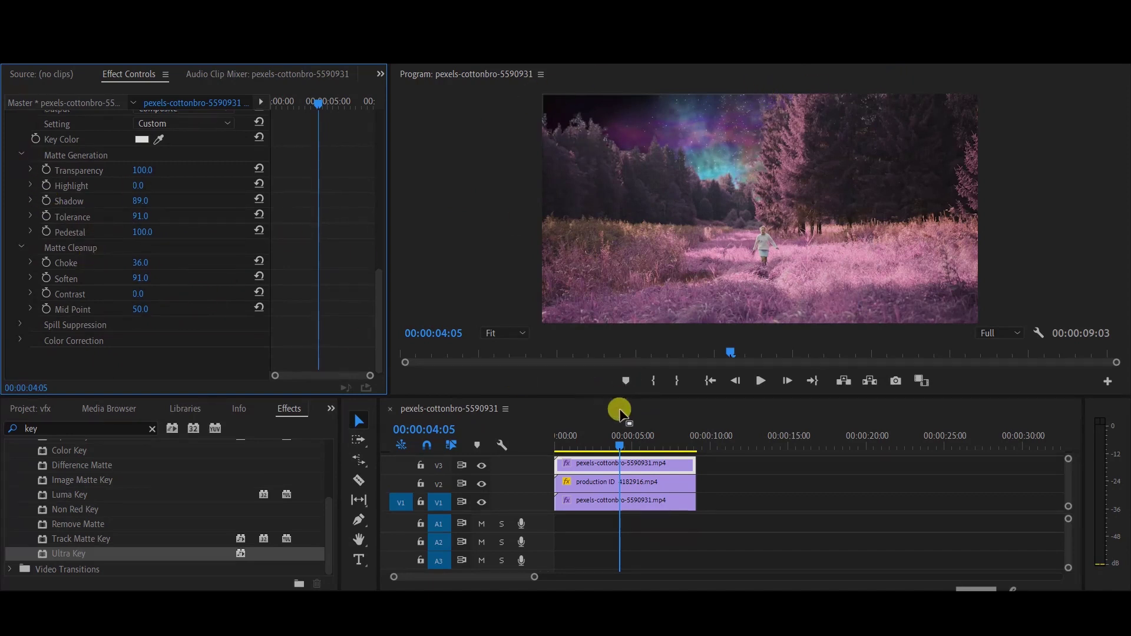
{"action": "mouse_move", "coordinate": [605, 435]}
{"action": "left_mouse_down"}
{"action": "mouse_move", "coordinate": [560, 443]}
{"action": "mouse_move", "coordinate": [595, 439]}
{"action": "mouse_move", "coordinate": [575, 441]}
{"action": "left_mouse_up"}
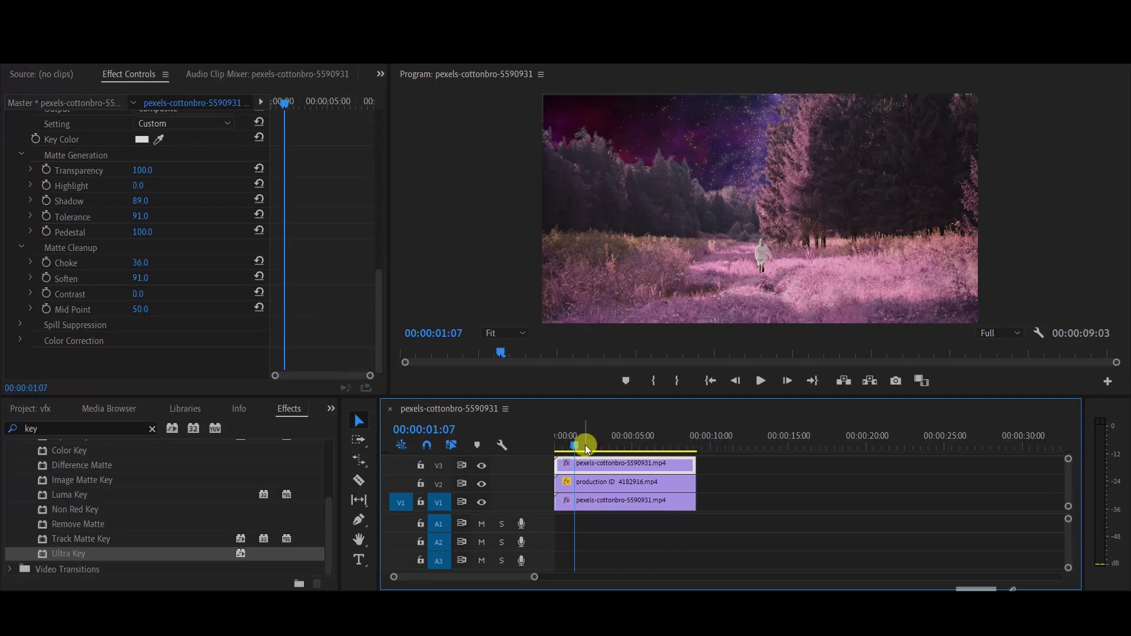
{"action": "key", "text": "space"}
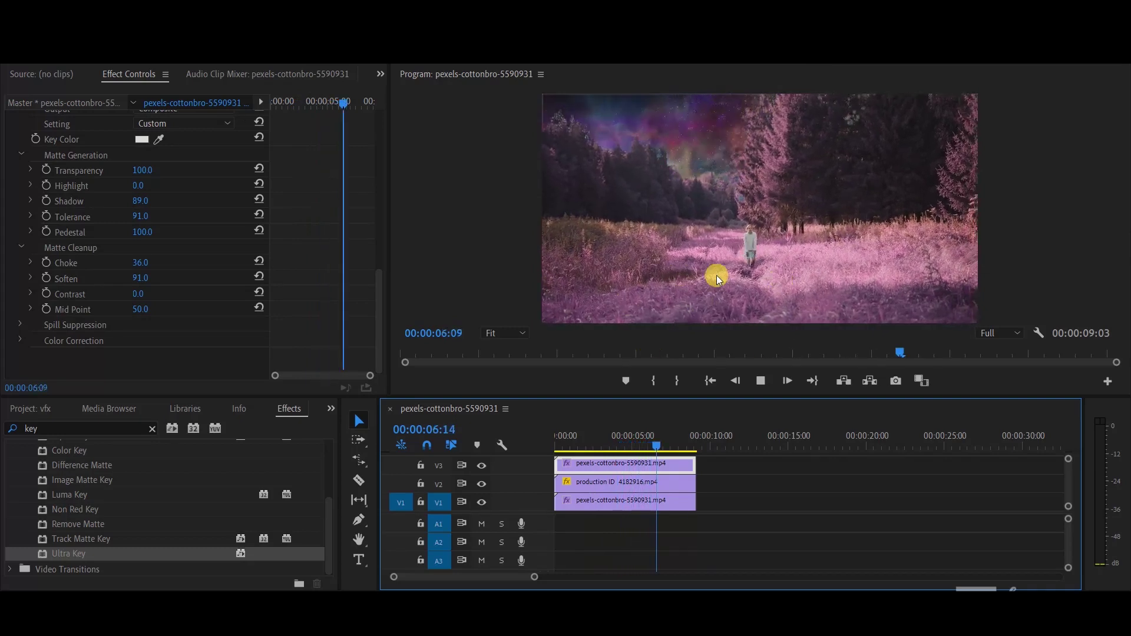
{"action": "key", "text": "space"}
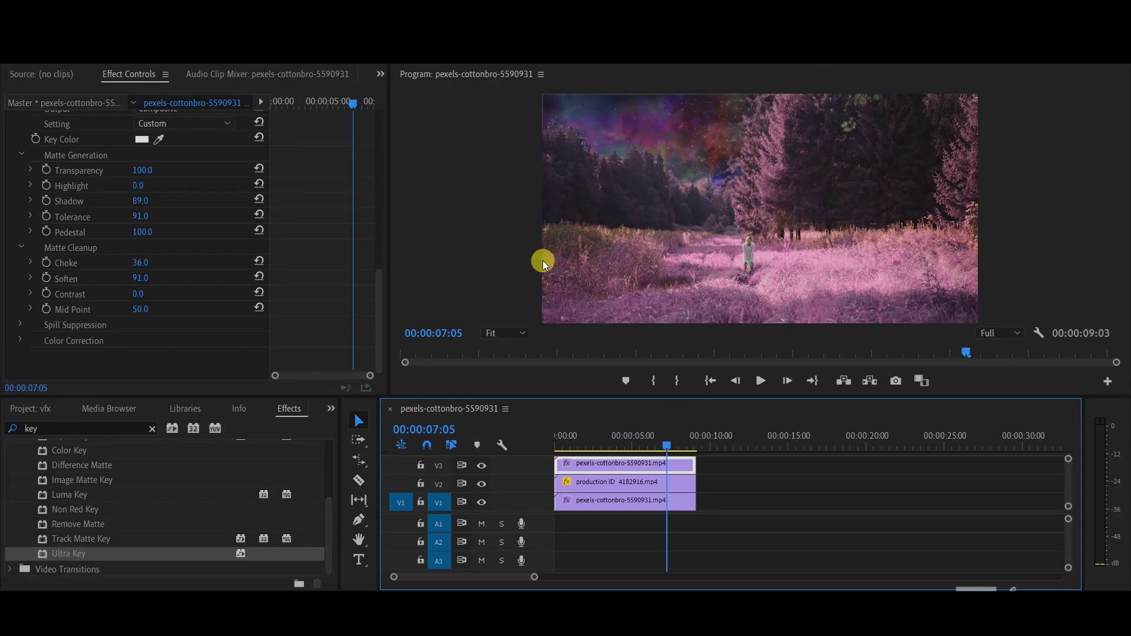
{"action": "left_click", "coordinate": [43, 411]}
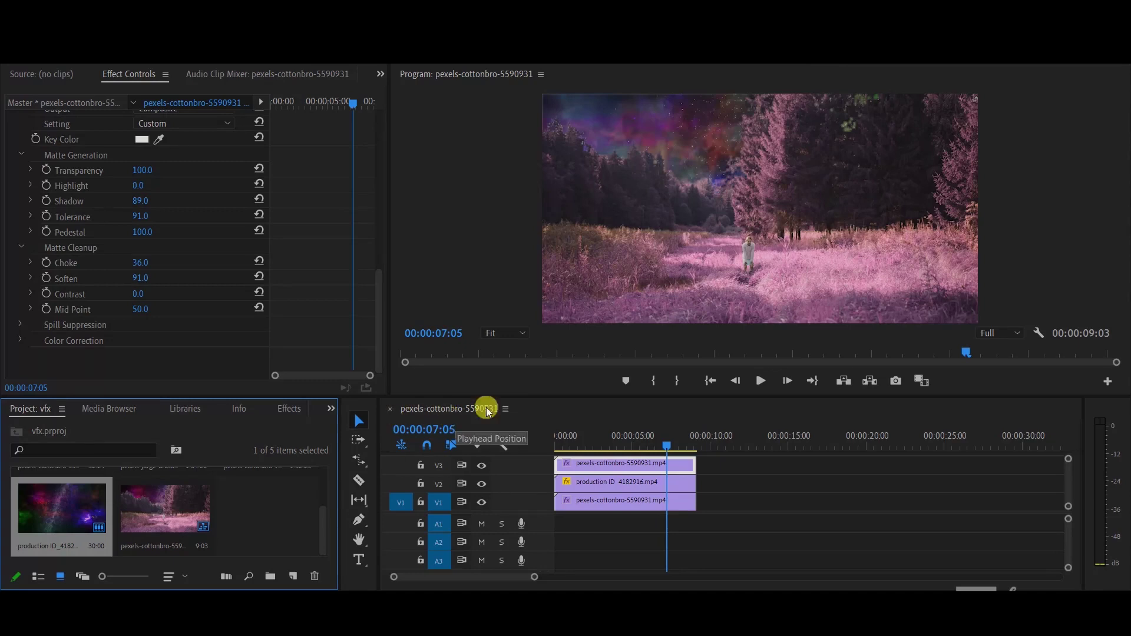
{"action": "left_click_drag", "start_coordinate": [530, 401], "coordinate": [523, 285]}
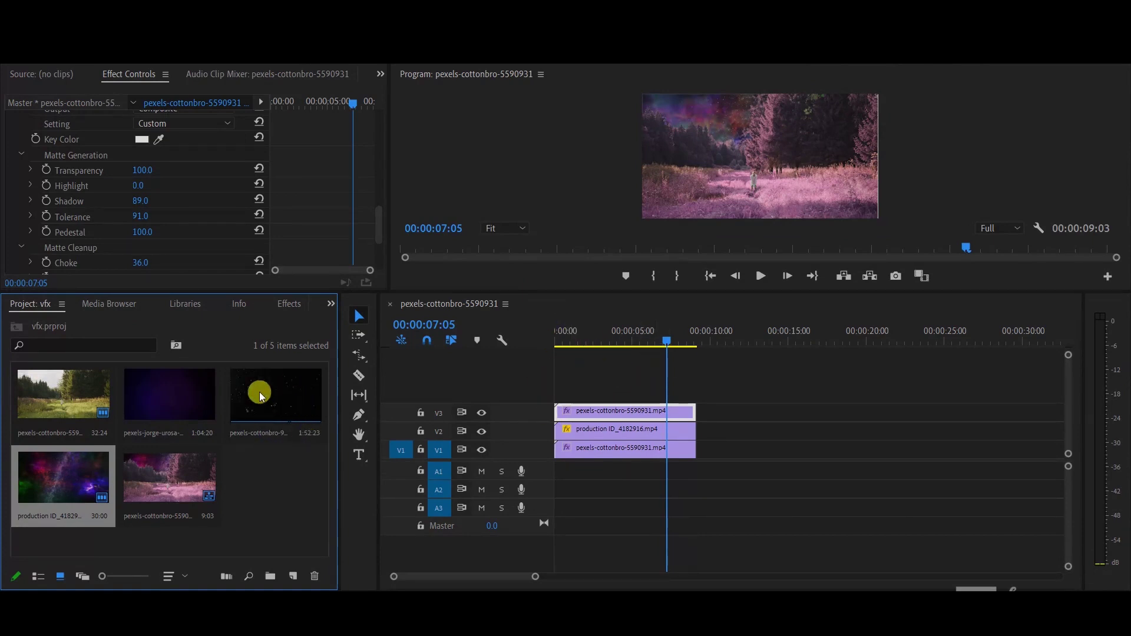
Drop pexels-cottonbro-9665235.mp4 onto a new V4 track above the composite and play it back
{"action": "left_click_drag", "start_coordinate": [279, 403], "coordinate": [463, 386]}
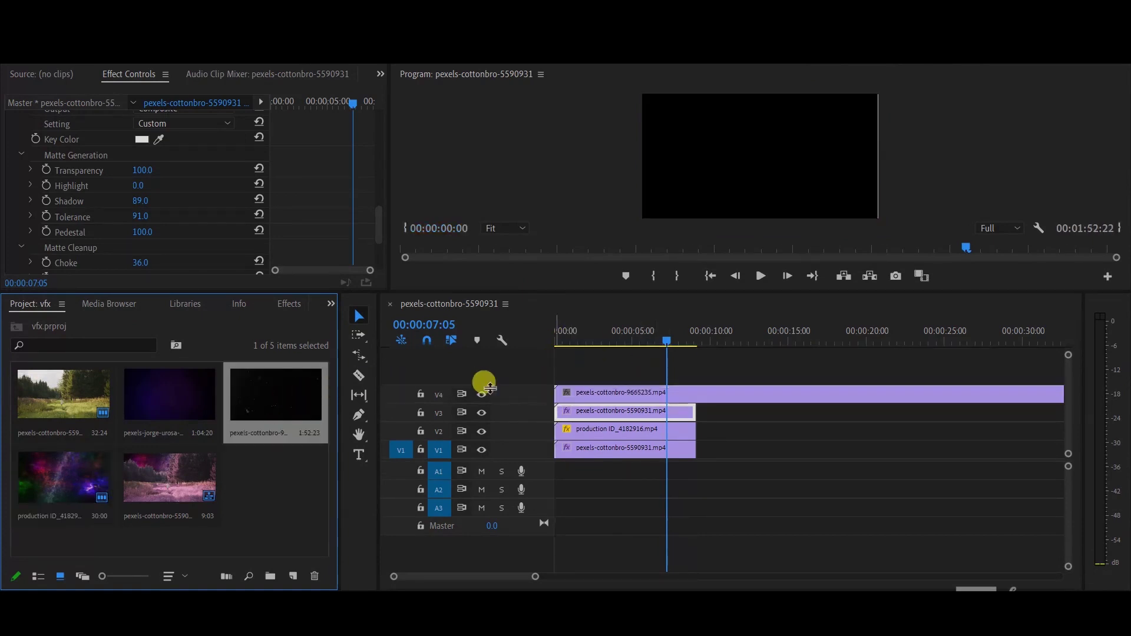
{"action": "left_click_drag", "start_coordinate": [667, 340], "coordinate": [575, 344]}
{"action": "key", "text": "space"}
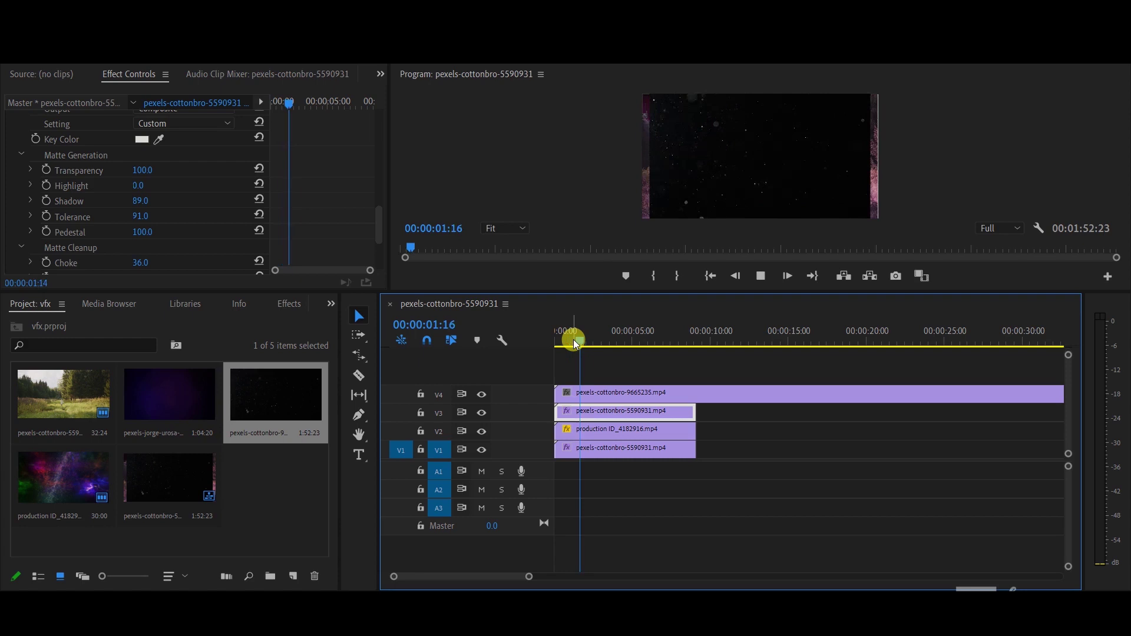
{"action": "key", "text": "space"}
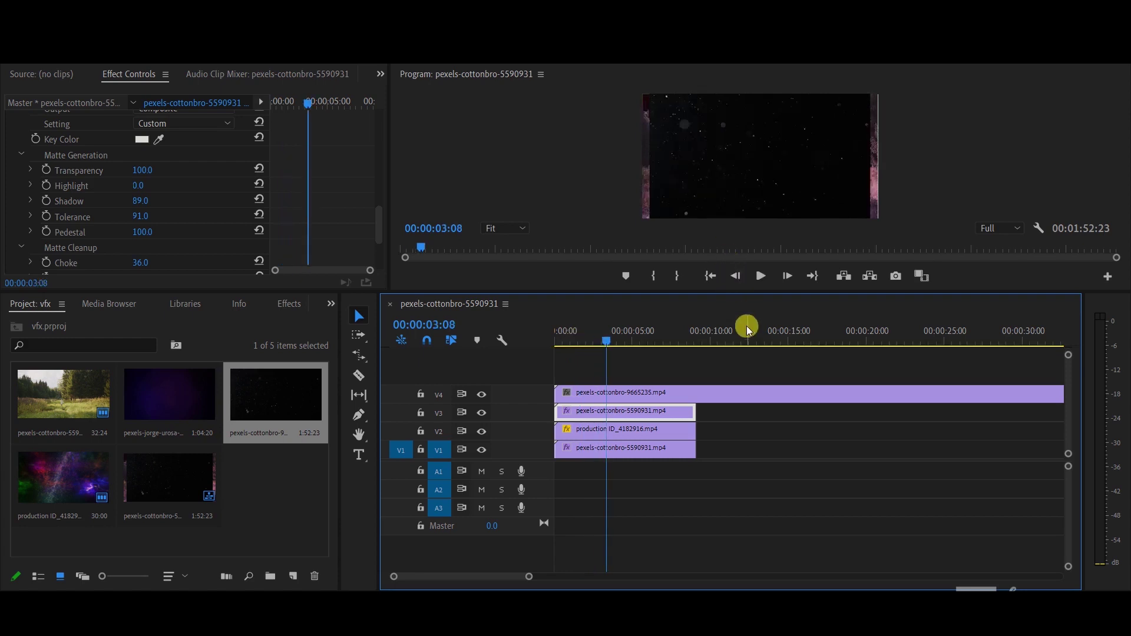
Razor the V4 starfield clip where the forest clips end and delete its leftover tail
{"action": "key", "text": "c"}
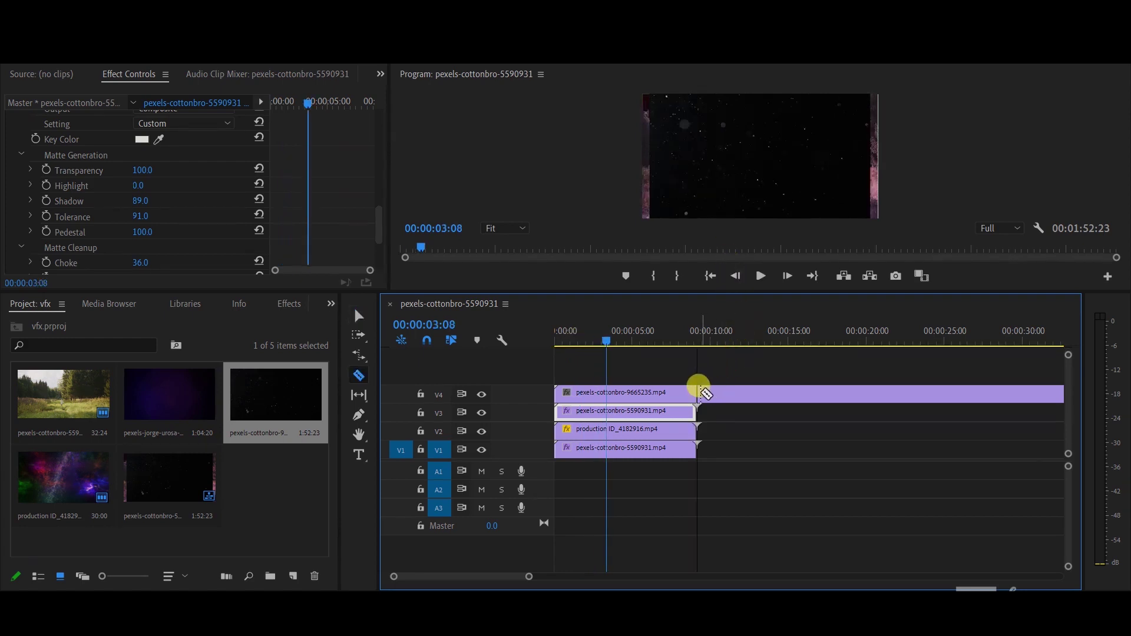
{"action": "left_click", "coordinate": [698, 392]}
{"action": "key", "text": "v"}
{"action": "left_click", "coordinate": [757, 397]}
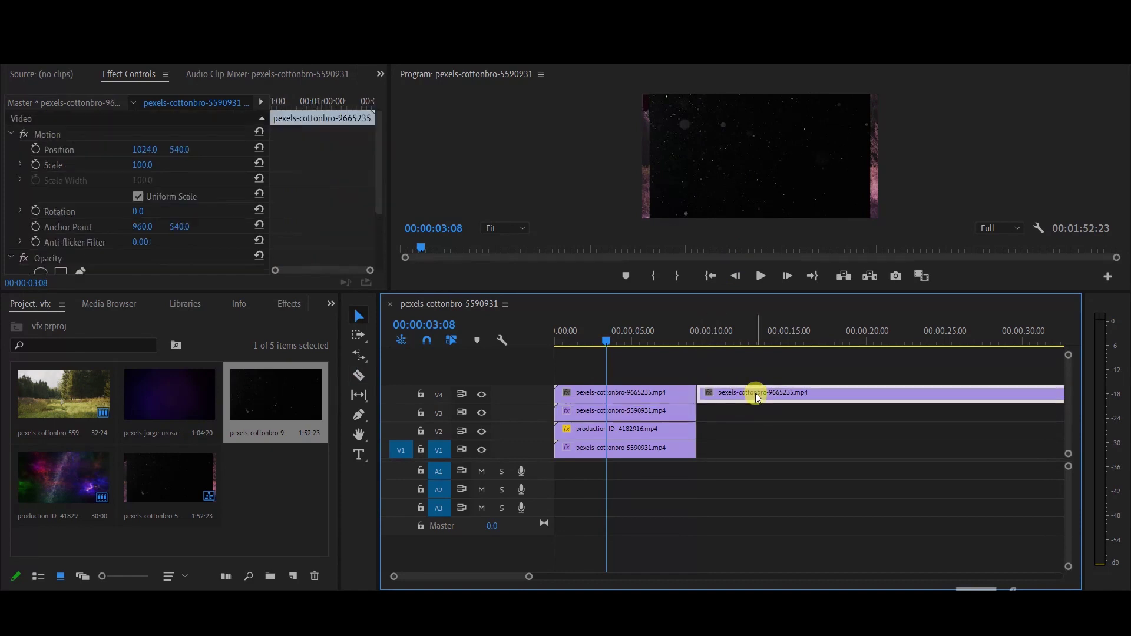
{"action": "key", "text": "Delete"}
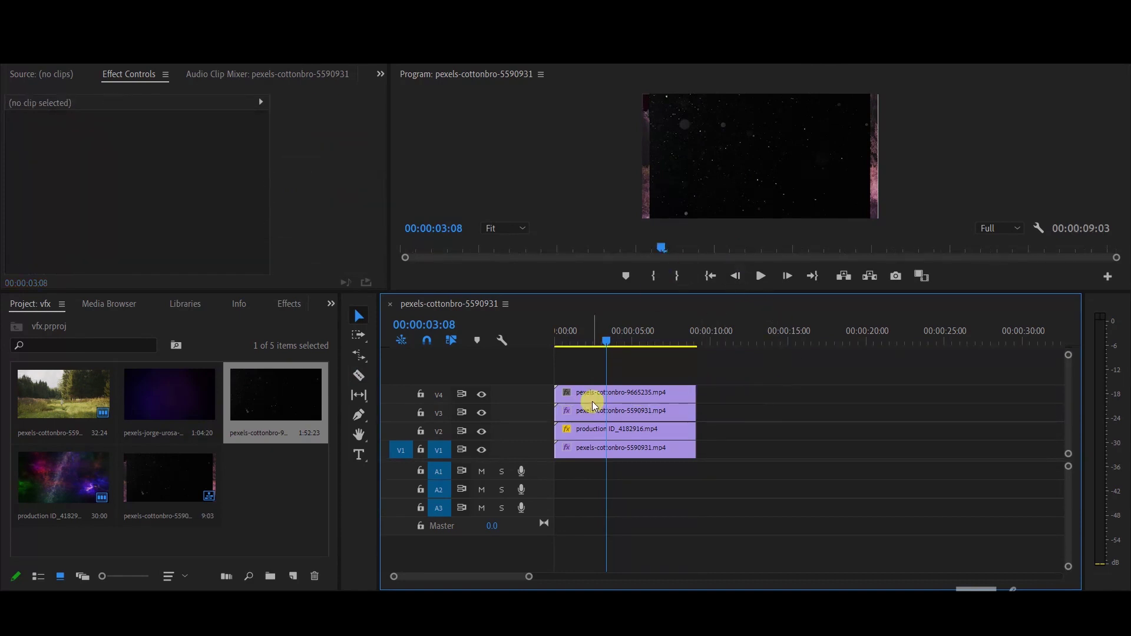
{"action": "left_click_drag", "start_coordinate": [609, 343], "coordinate": [617, 352]}
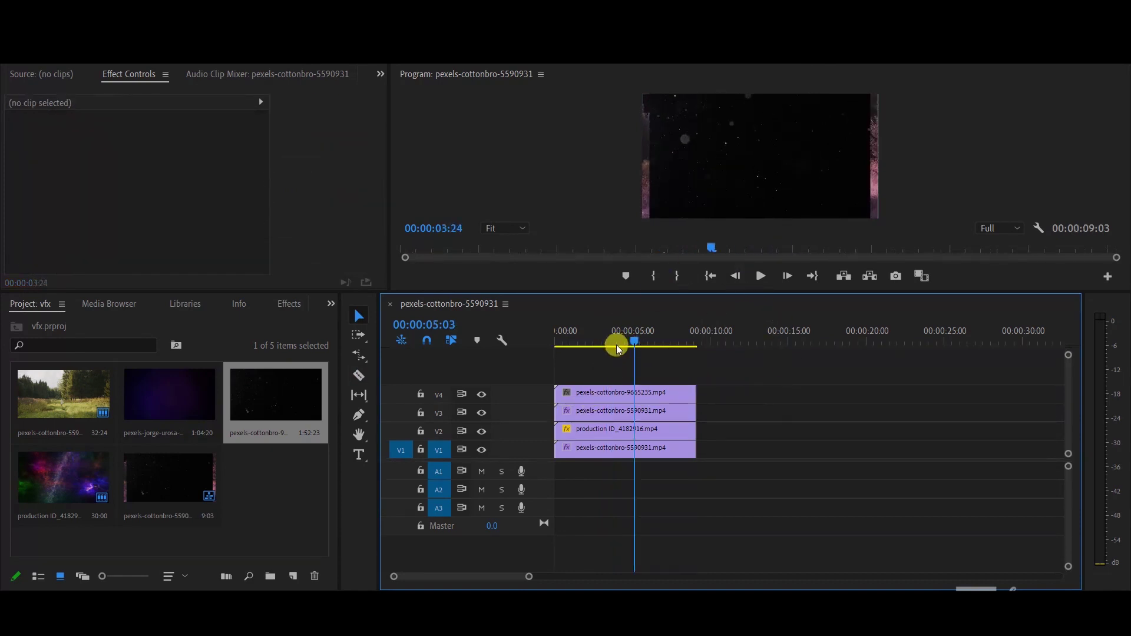
{"action": "left_click", "coordinate": [611, 392]}
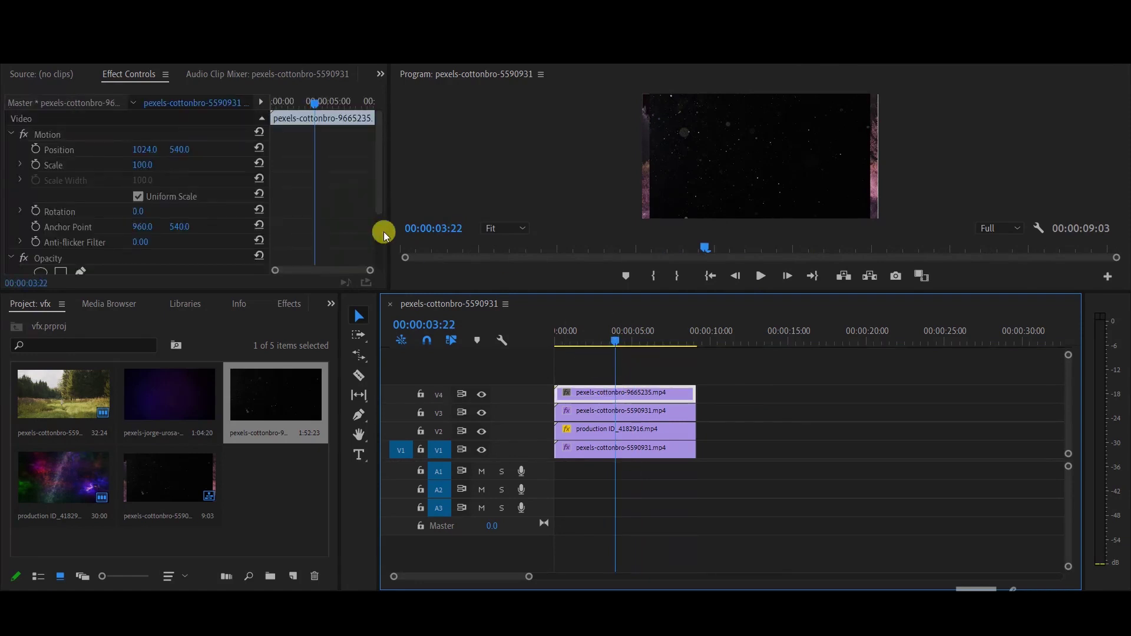
Scale the V4 particle clip to 135 and set its Opacity blend mode to Screen
{"action": "left_click_drag", "start_coordinate": [146, 165], "coordinate": [166, 165]}
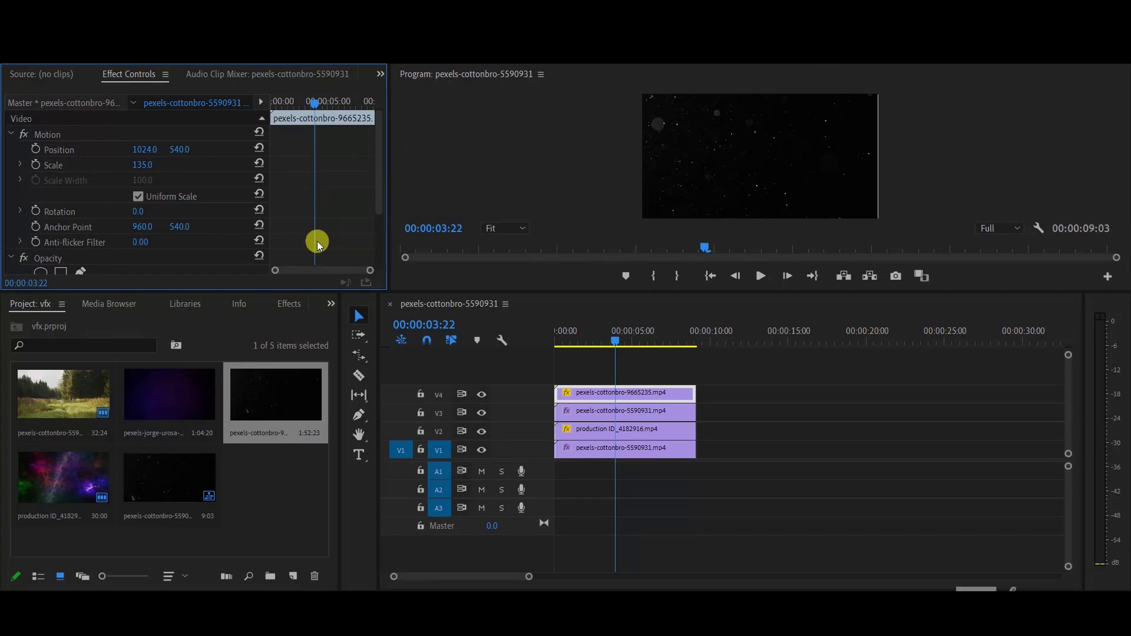
{"action": "left_click_drag", "start_coordinate": [481, 289], "coordinate": [468, 404]}
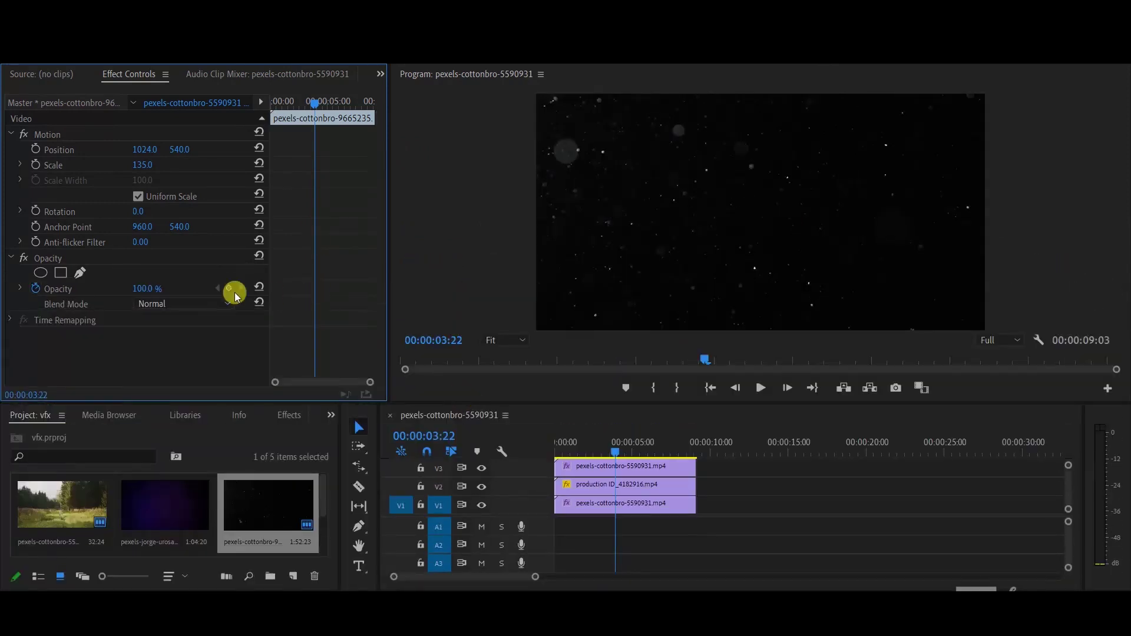
{"action": "left_click", "coordinate": [157, 305]}
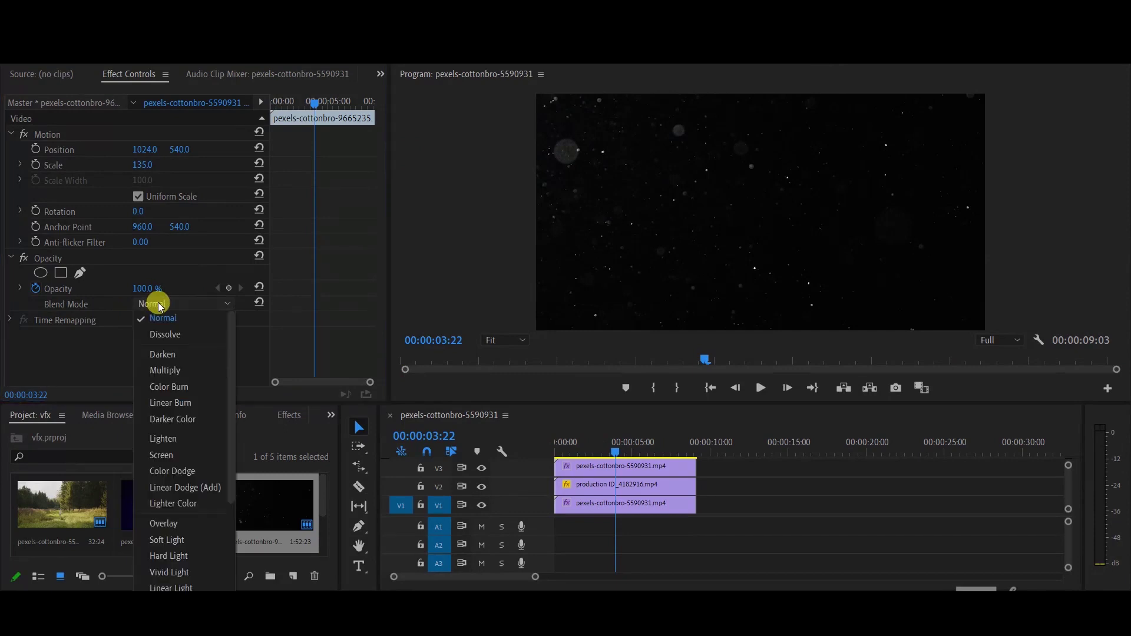
{"action": "left_click", "coordinate": [165, 457]}
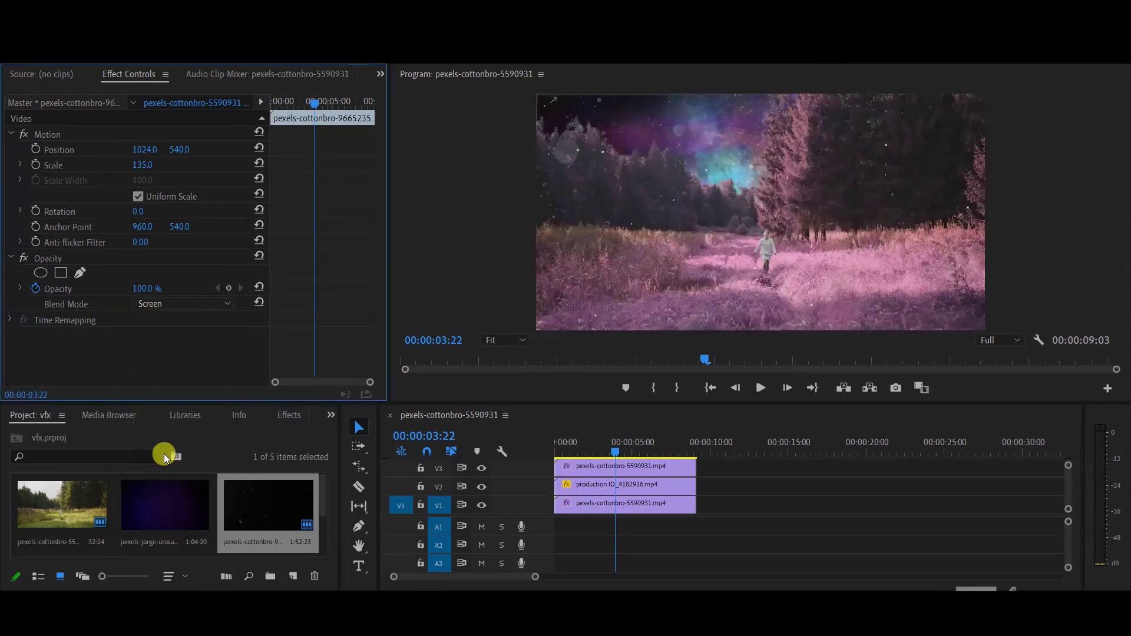
Play and scrub the sequence to preview the screened dust over the pink forest
{"action": "left_click", "coordinate": [610, 445]}
{"action": "key", "text": "space"}
{"action": "left_click", "coordinate": [564, 447]}
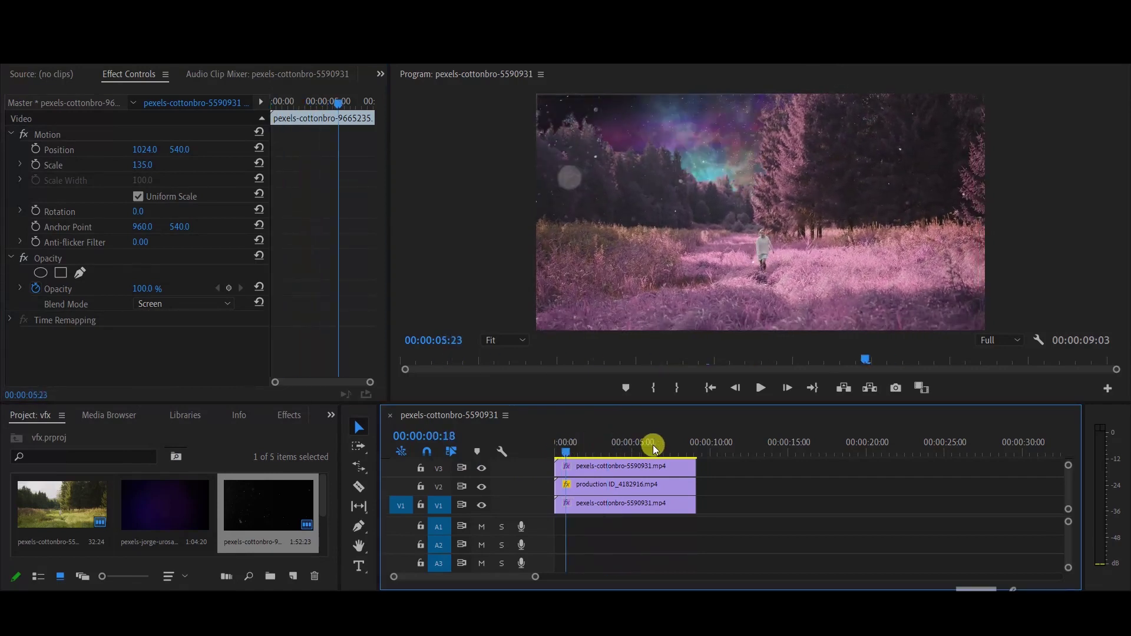
{"action": "left_click_drag", "start_coordinate": [653, 445], "coordinate": [665, 447]}
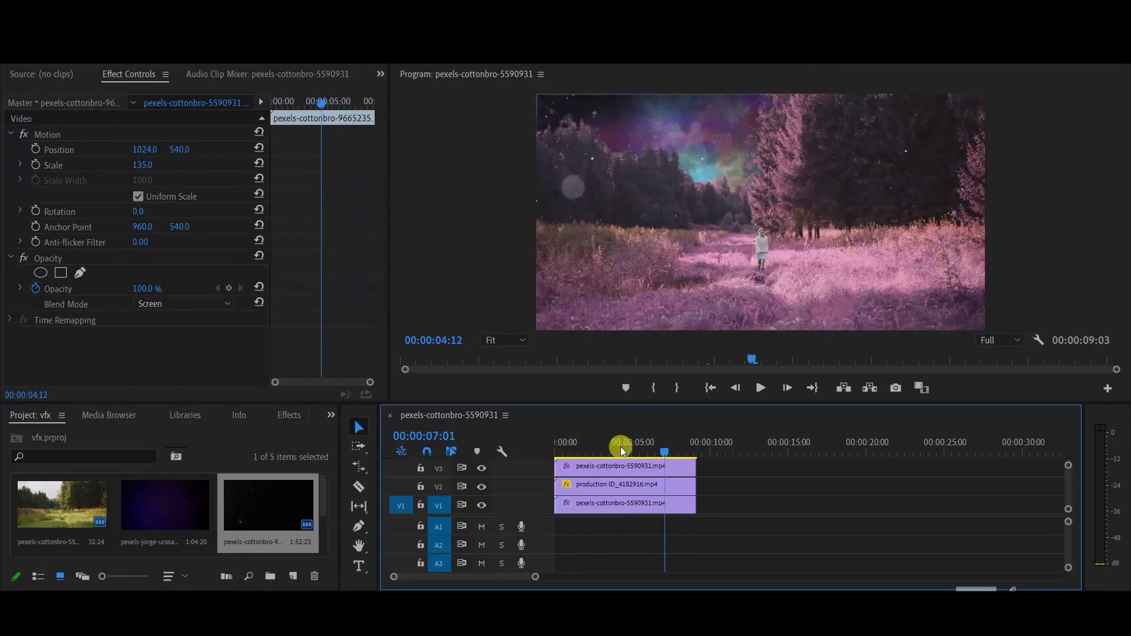
{"action": "left_click", "coordinate": [611, 448]}
{"action": "left_click_drag", "start_coordinate": [681, 403], "coordinate": [706, 255]}
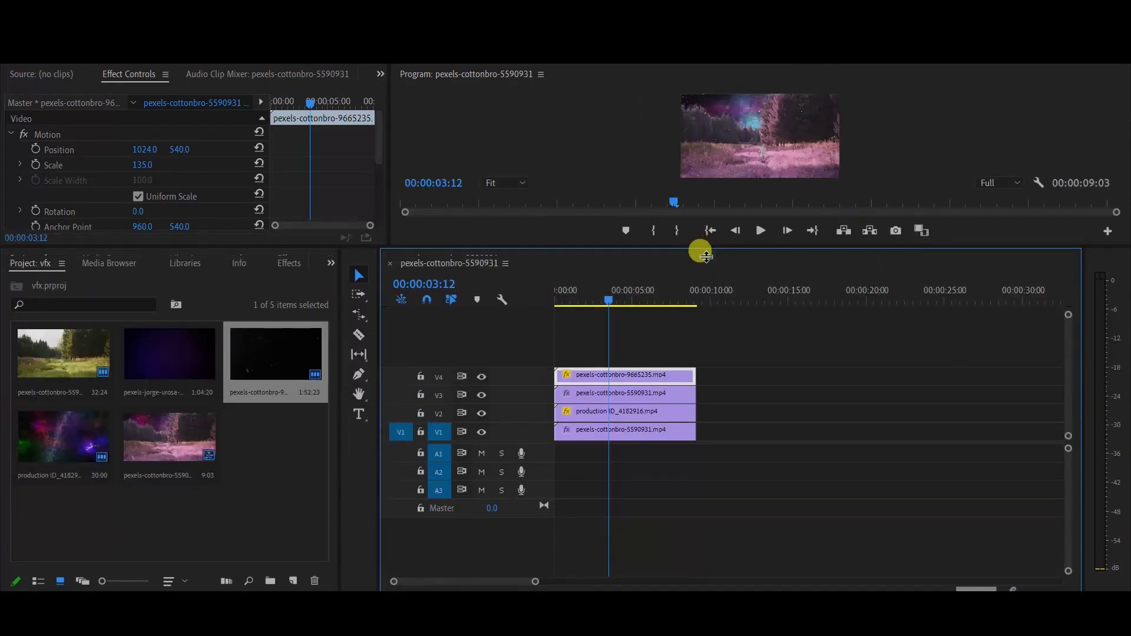
{"action": "left_click_drag", "start_coordinate": [705, 255], "coordinate": [704, 298]}
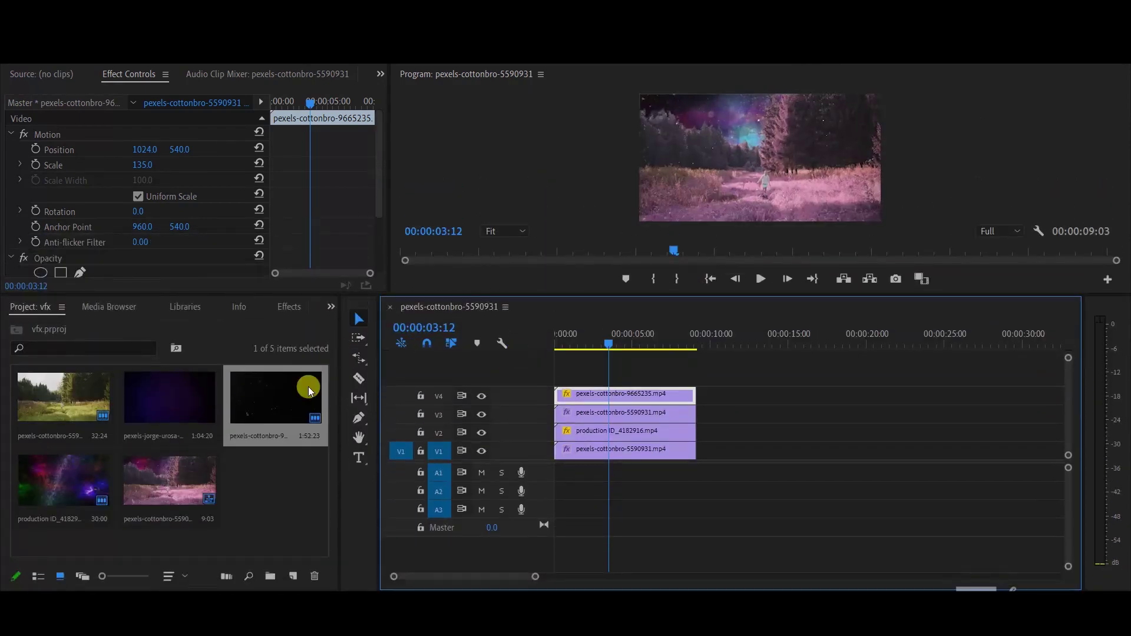
Place pexels-jorge-urosa-7762080.mp4 on a new V5 track and play it to check the purple light
{"action": "left_click_drag", "start_coordinate": [143, 408], "coordinate": [556, 370]}
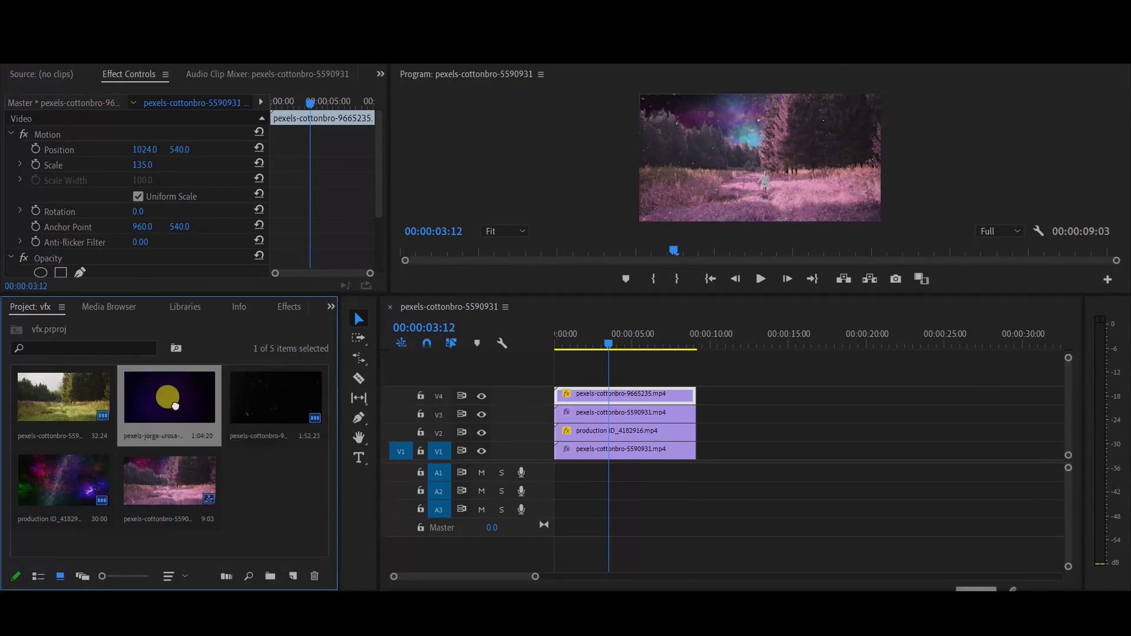
{"action": "left_click", "coordinate": [605, 341]}
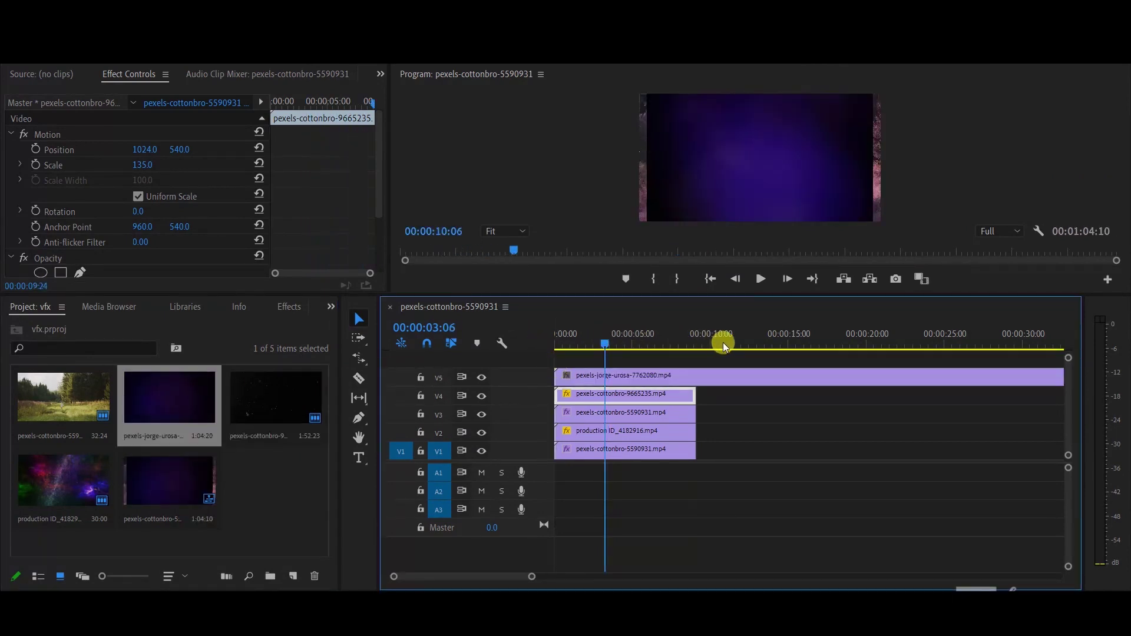
{"action": "left_click", "coordinate": [741, 344]}
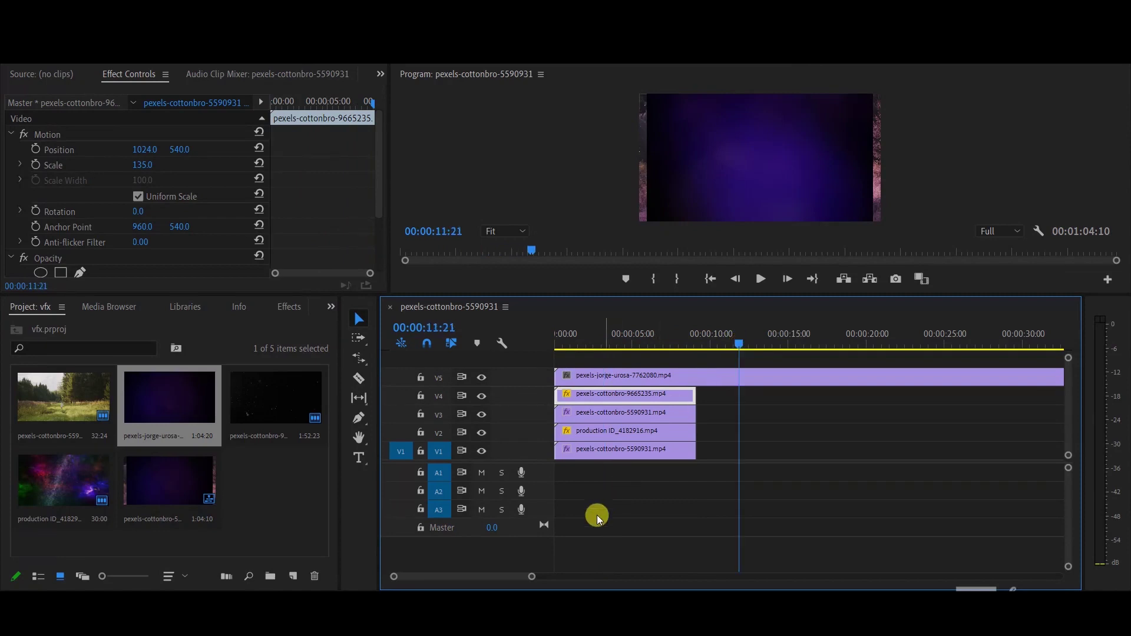
{"action": "left_click_drag", "start_coordinate": [531, 577], "coordinate": [635, 577]}
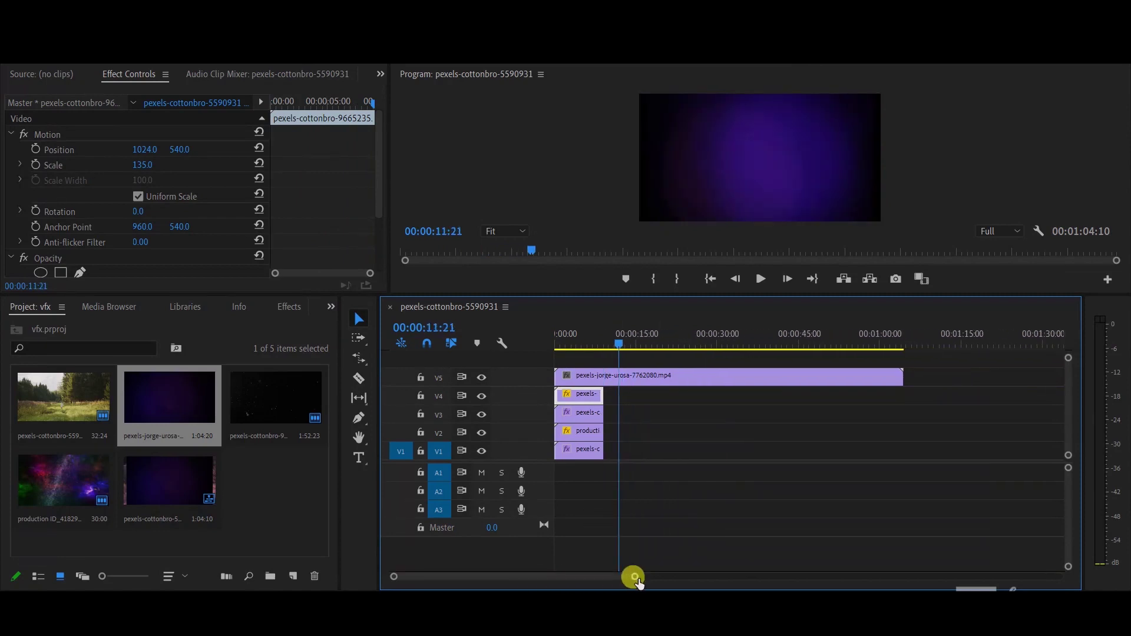
{"action": "key", "text": "space"}
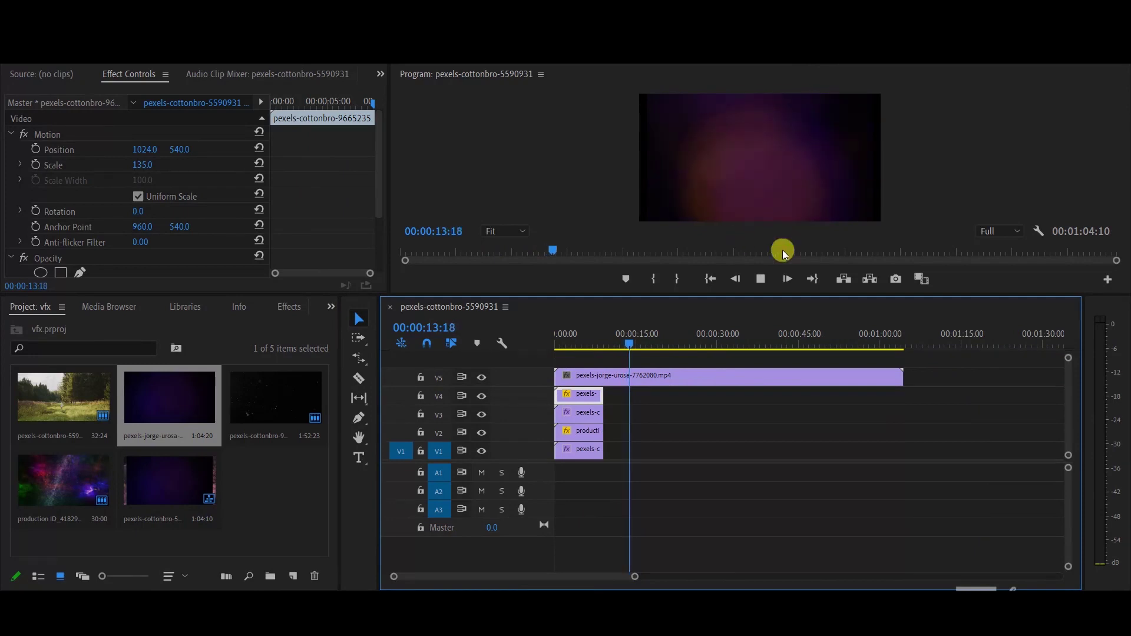
{"action": "left_click", "coordinate": [762, 280]}
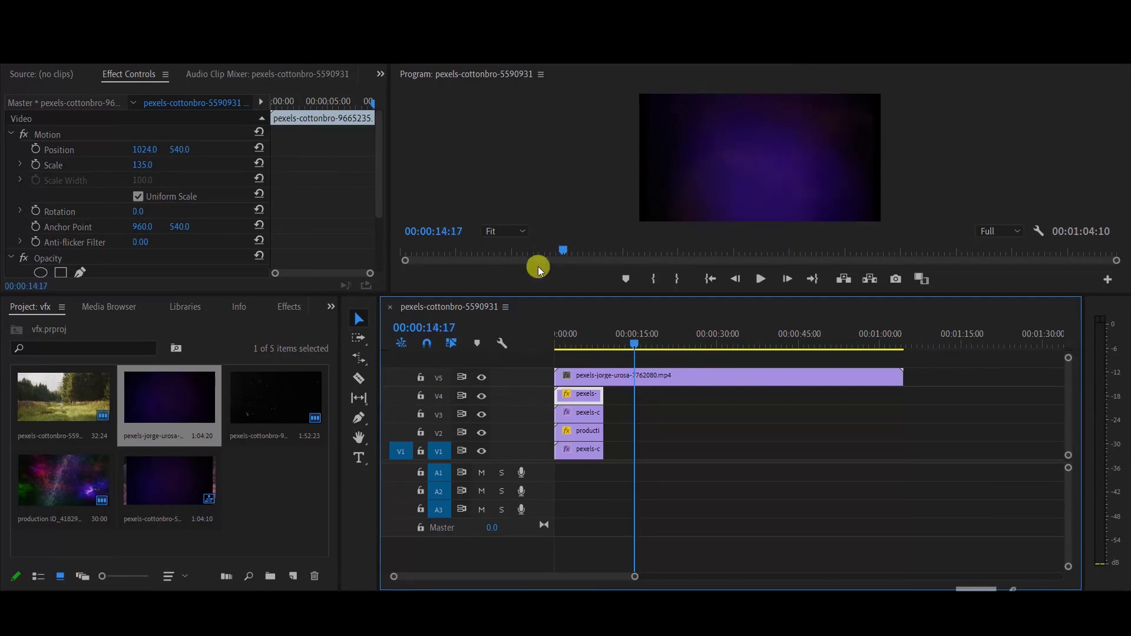
Trim the purple clip's end to 00:00:09:03 so it ends with the other clips
{"action": "left_click", "coordinate": [360, 359]}
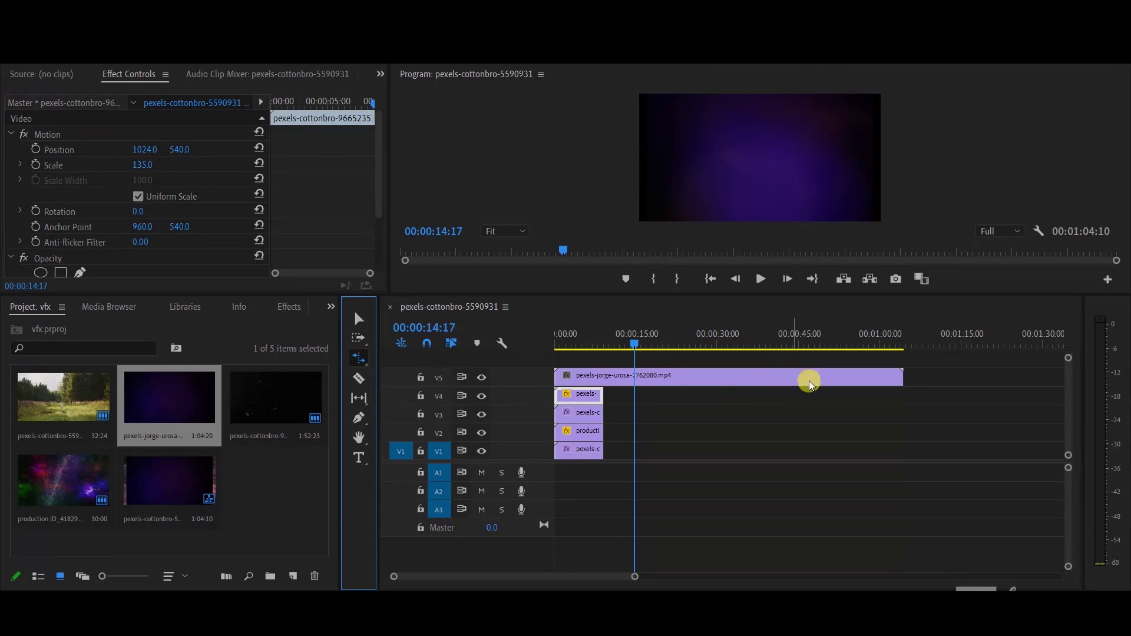
{"action": "left_click_drag", "start_coordinate": [900, 377], "coordinate": [601, 377]}
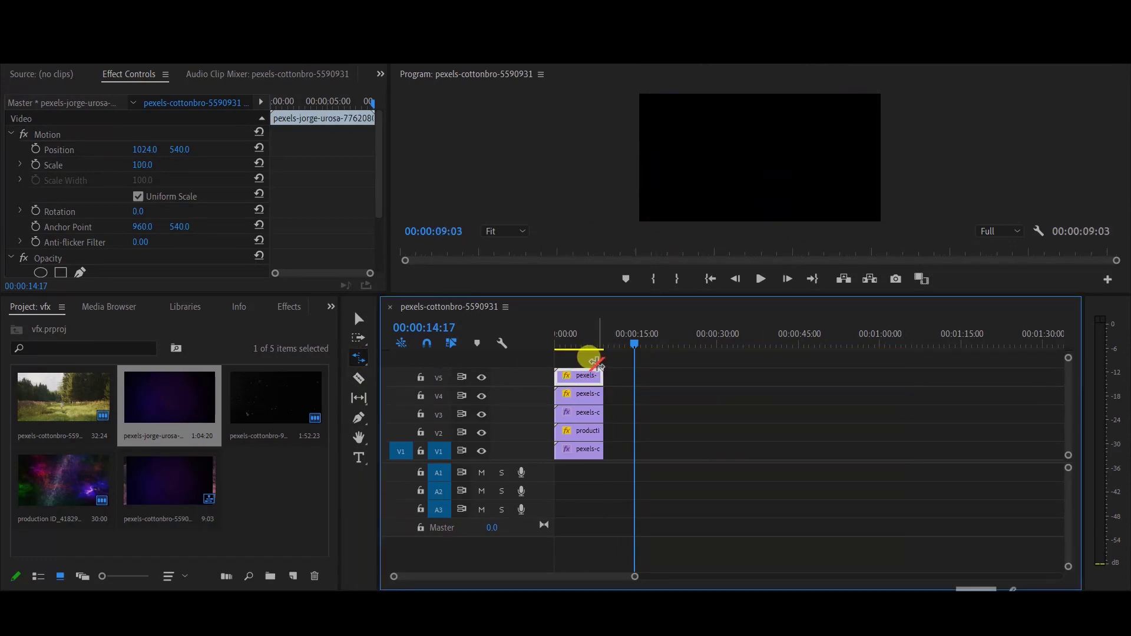
{"action": "key", "text": "v"}
{"action": "left_click", "coordinate": [548, 344]}
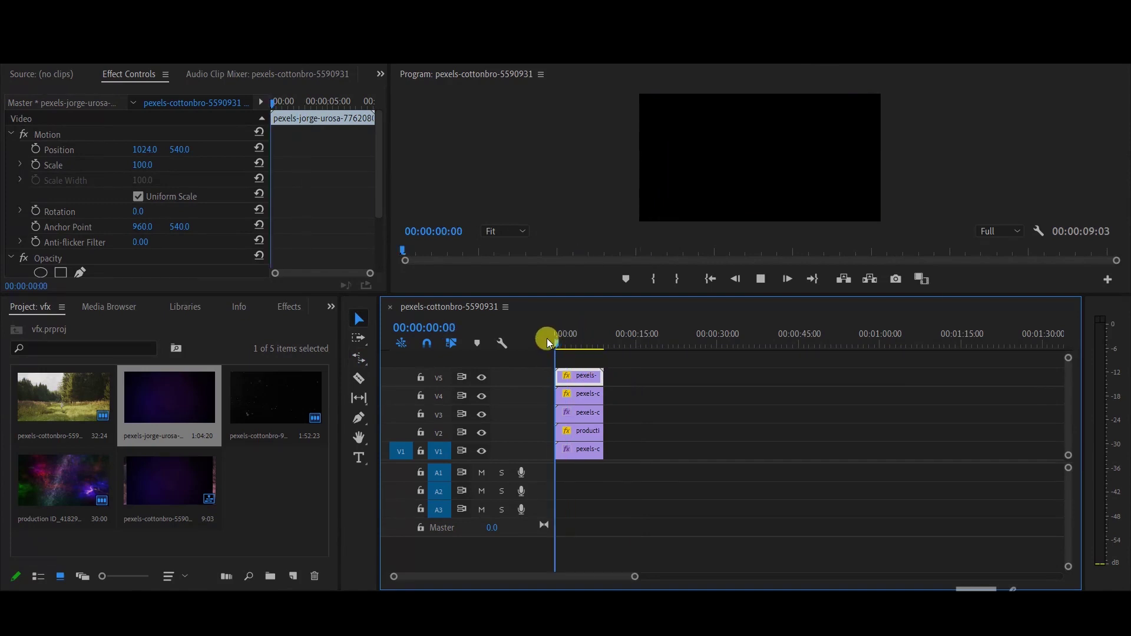
Scale the V5 purple light clip from 100 to 153 in Effect Controls
{"action": "key", "text": "space"}
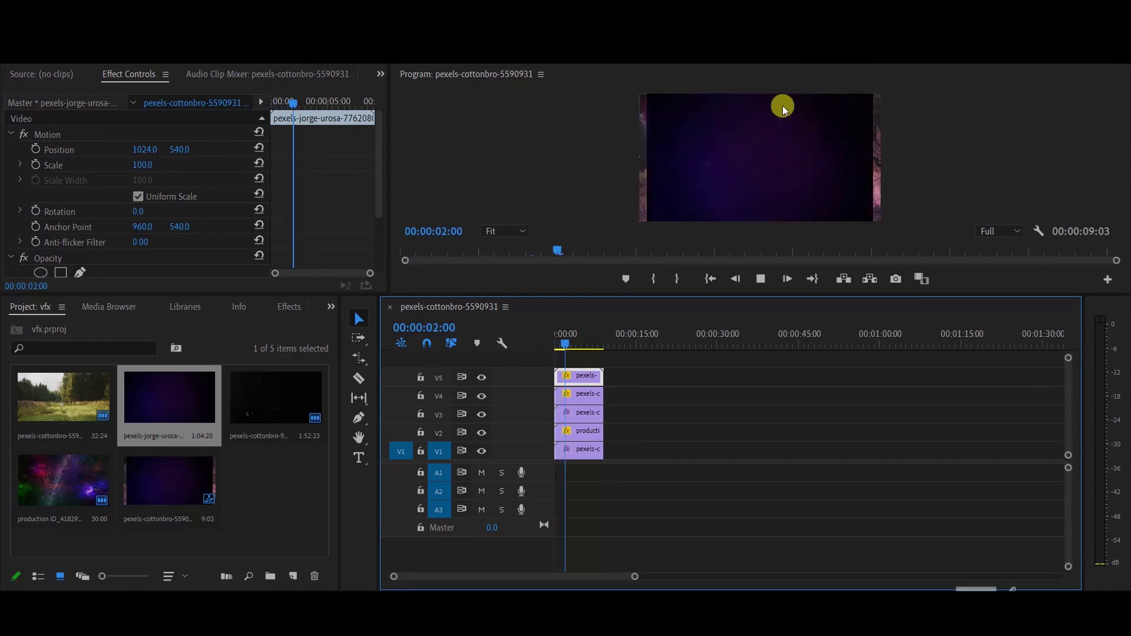
{"action": "key", "text": "space"}
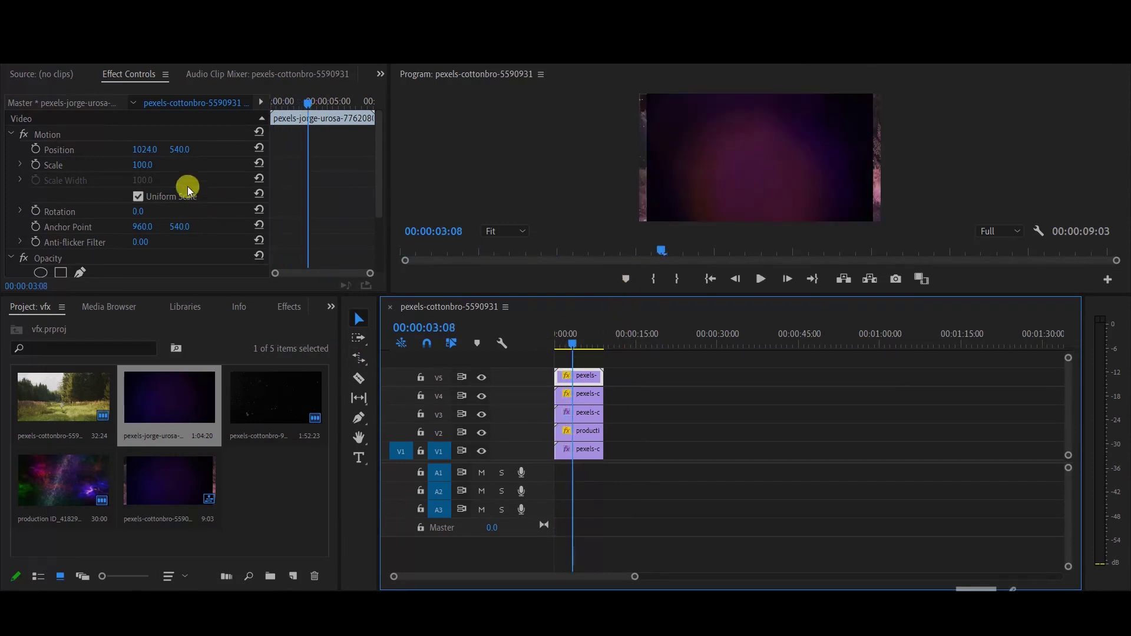
{"action": "left_click_drag", "start_coordinate": [142, 165], "coordinate": [173, 165]}
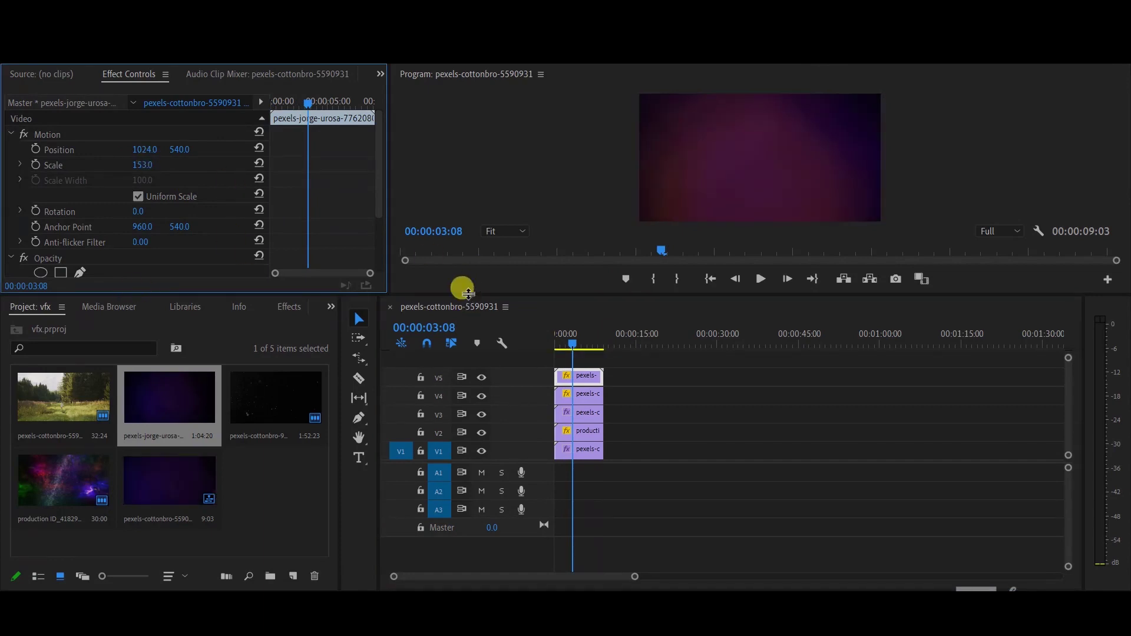
{"action": "left_click_drag", "start_coordinate": [462, 289], "coordinate": [467, 424]}
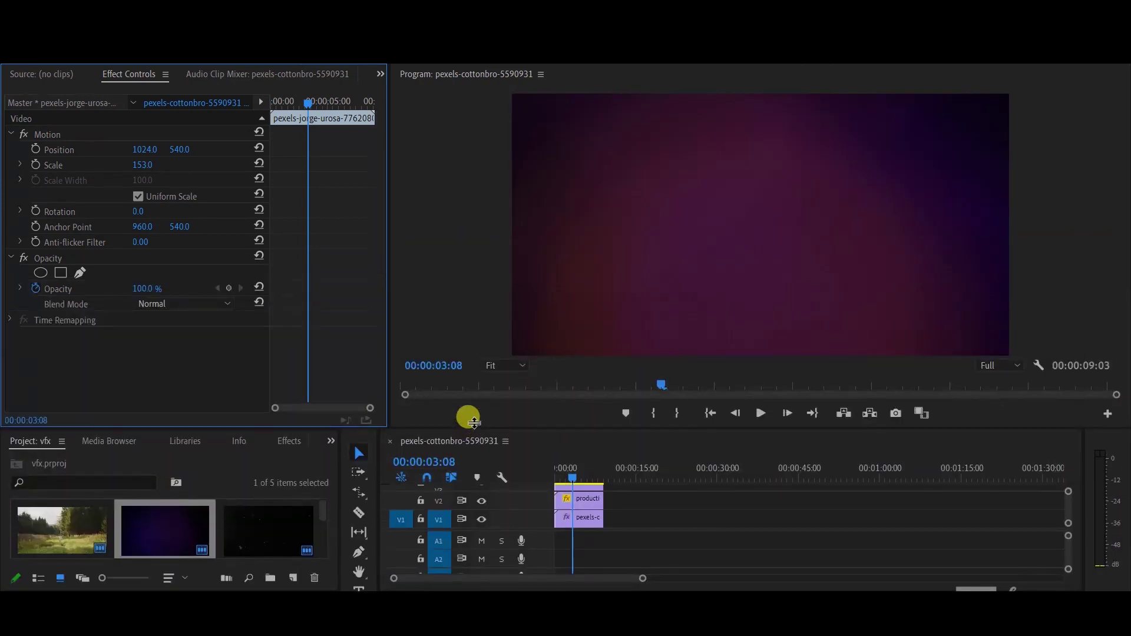
Set the purple clip to Overlay blend and, with the Opacity stopwatch off, lower Opacity to 33%
{"action": "left_click", "coordinate": [162, 304]}
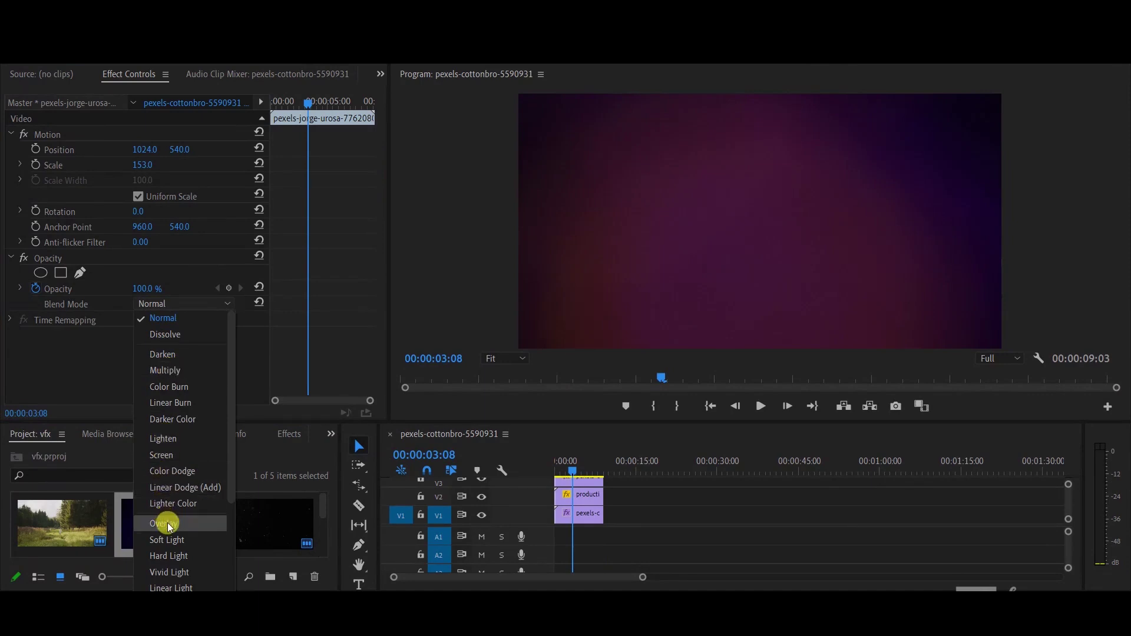
{"action": "key", "text": "Escape"}
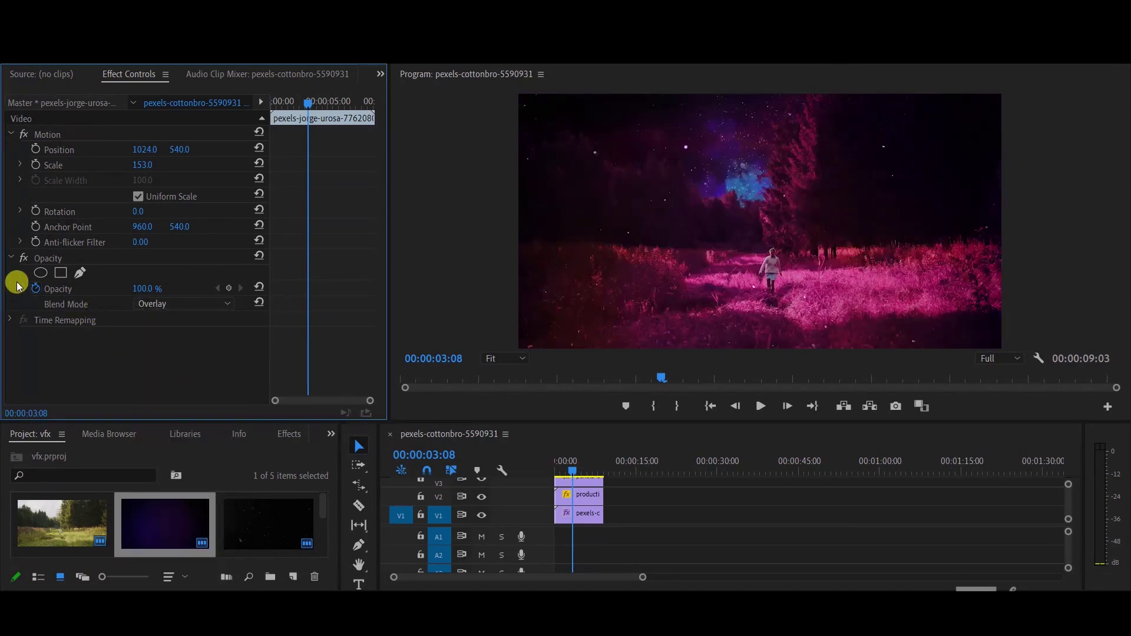
{"action": "left_click", "coordinate": [37, 290]}
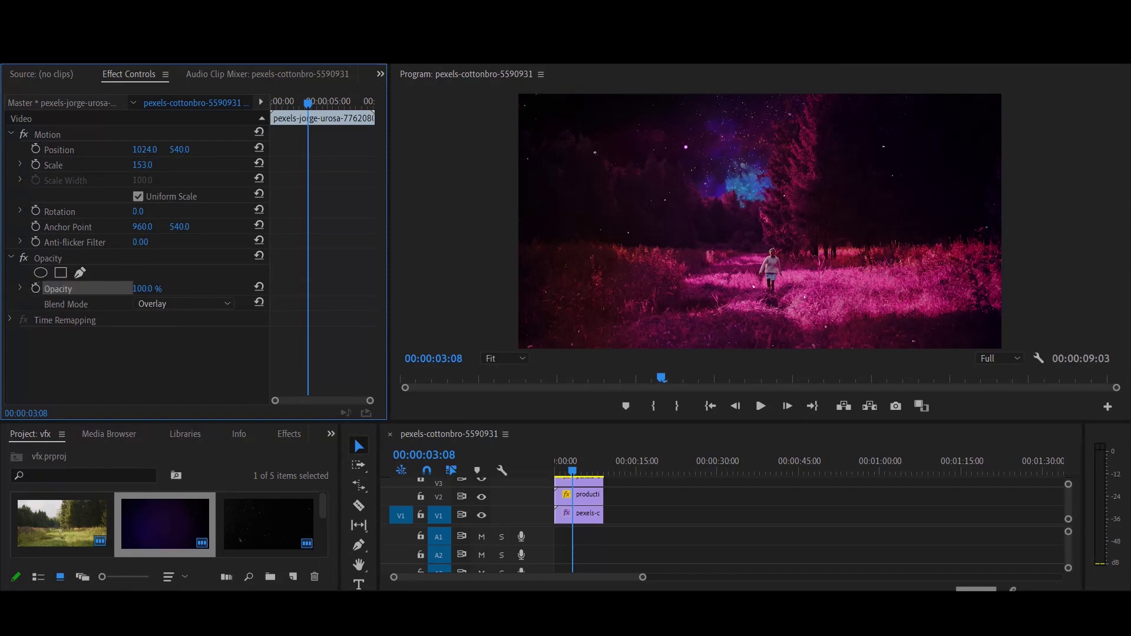
{"action": "mouse_move", "coordinate": [146, 288]}
{"action": "left_mouse_down"}
{"action": "mouse_move", "coordinate": [117, 288]}
{"action": "mouse_move", "coordinate": [134, 288]}
{"action": "left_mouse_up"}
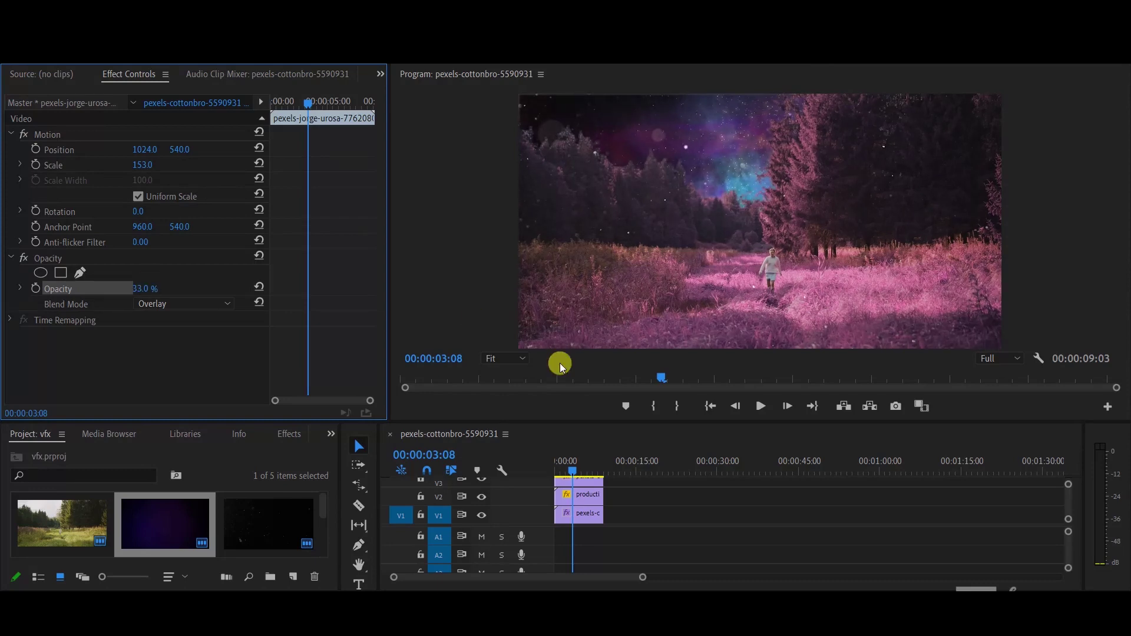
Activate the Timeline panel to play the finished layered composite
{"action": "left_click", "coordinate": [572, 469]}
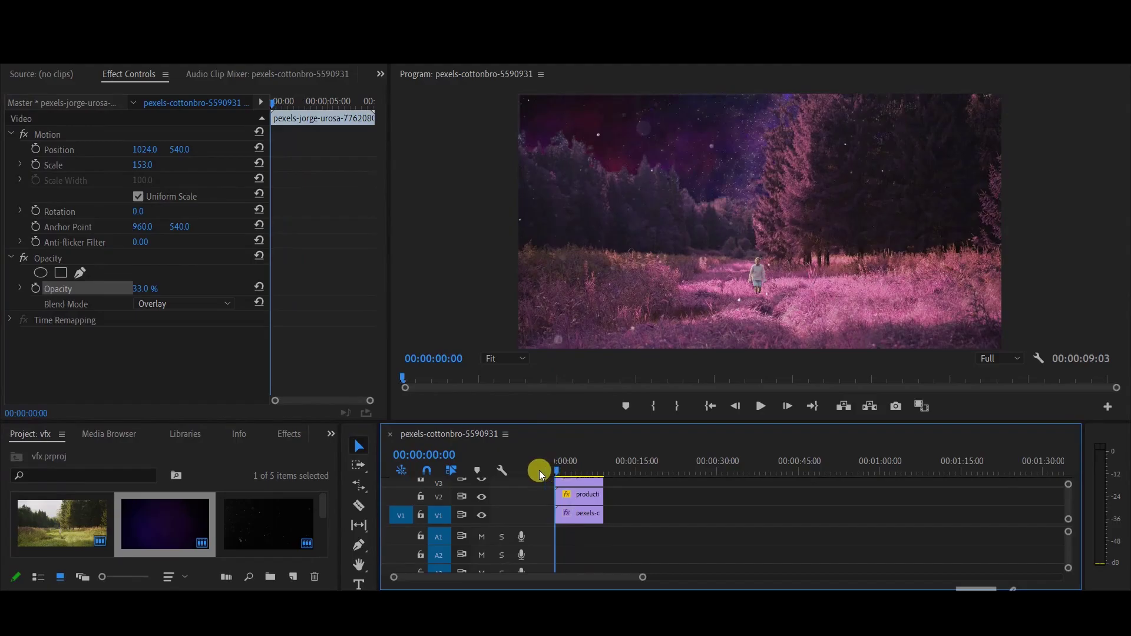